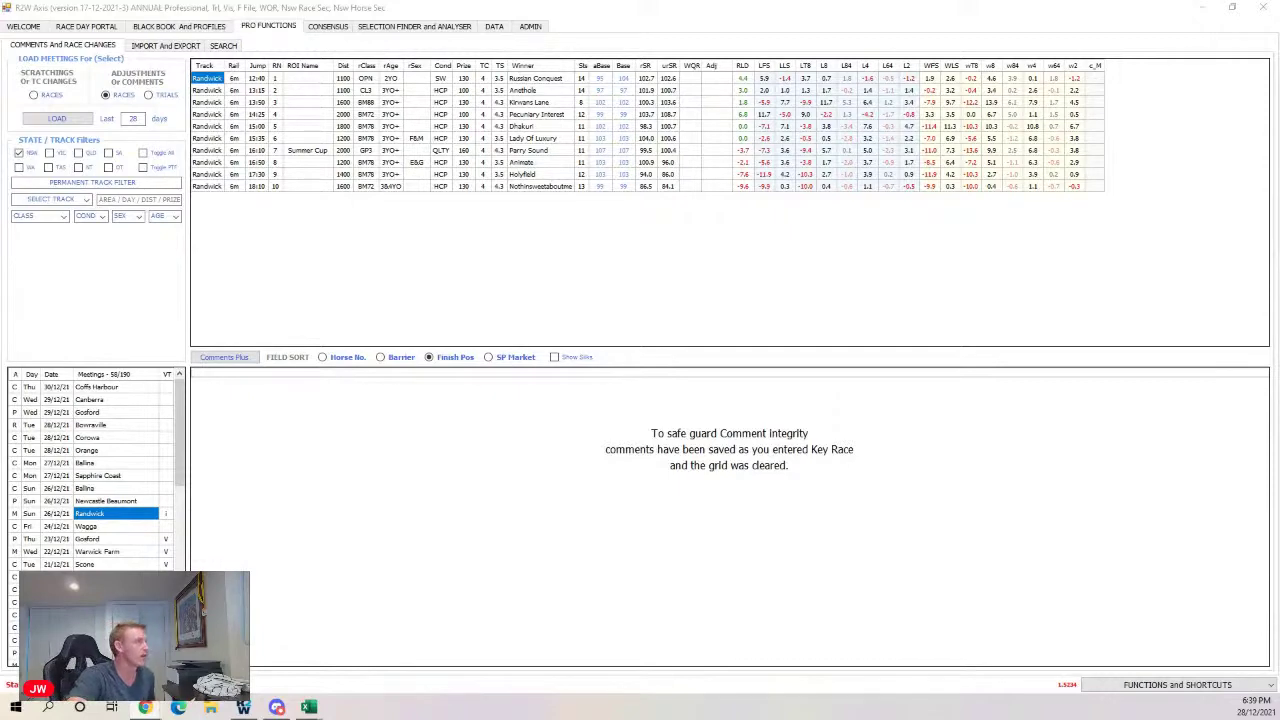
- Open Randwick race 2 in its key race window and start its video replay in an enlarged, repositioned player
double_click(207, 90)
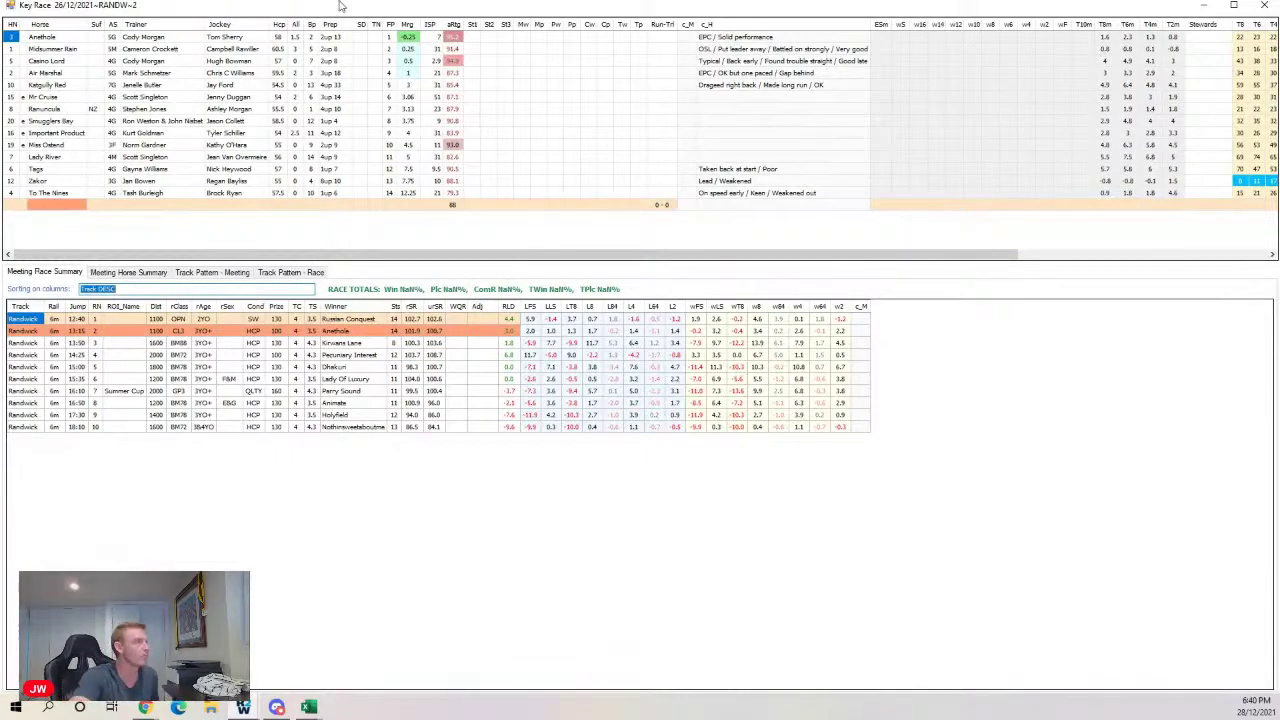
double_click(95, 331)
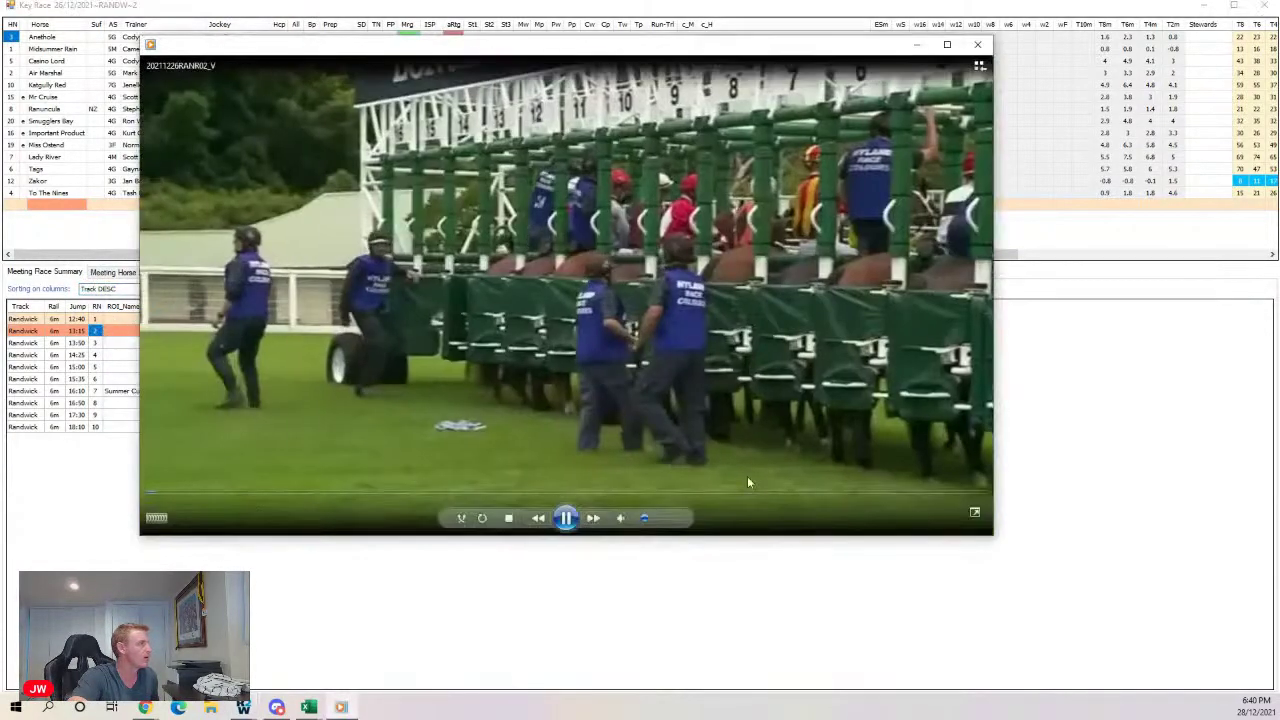
drag(993, 539, 1138, 612)
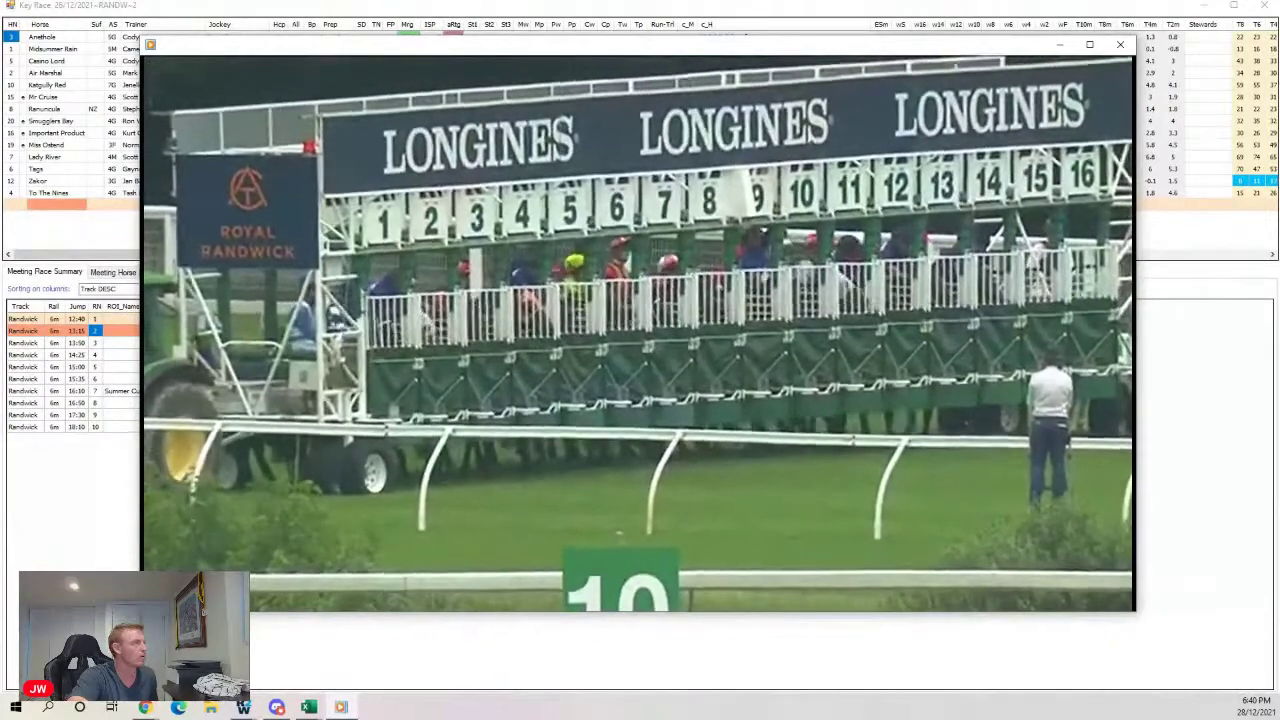
mouse_move(450, 48)
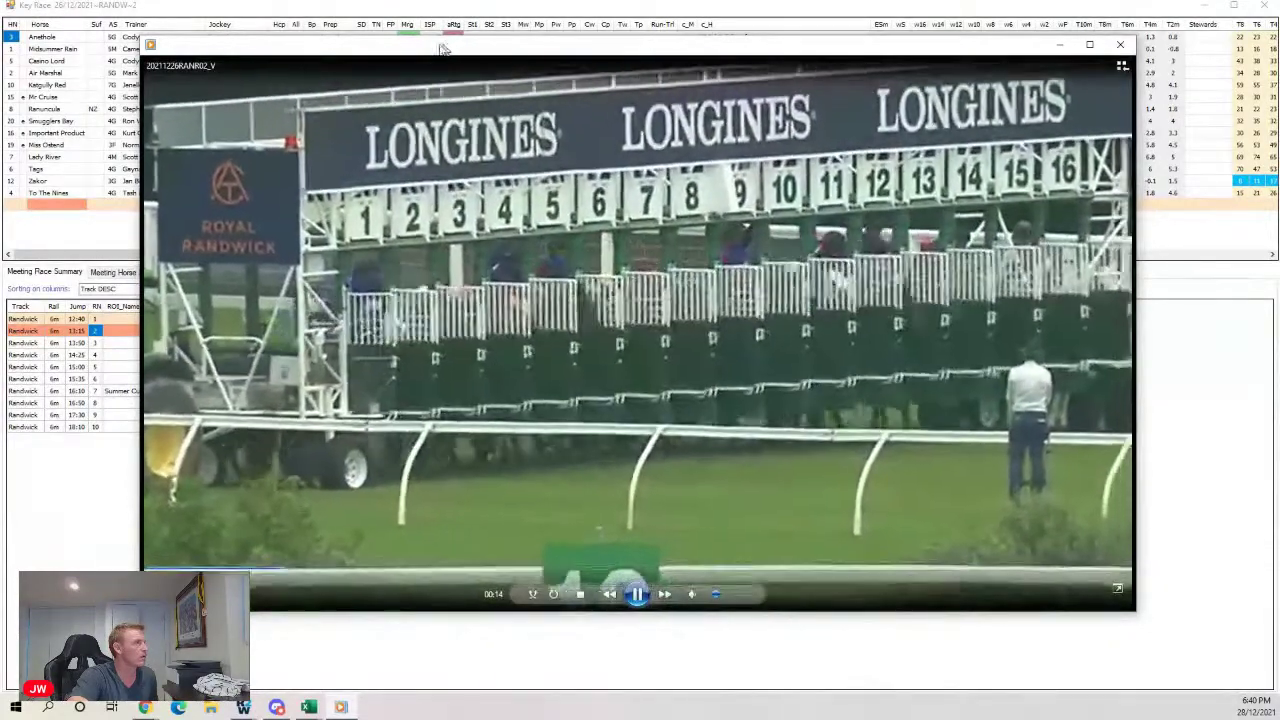
drag(450, 48, 417, 46)
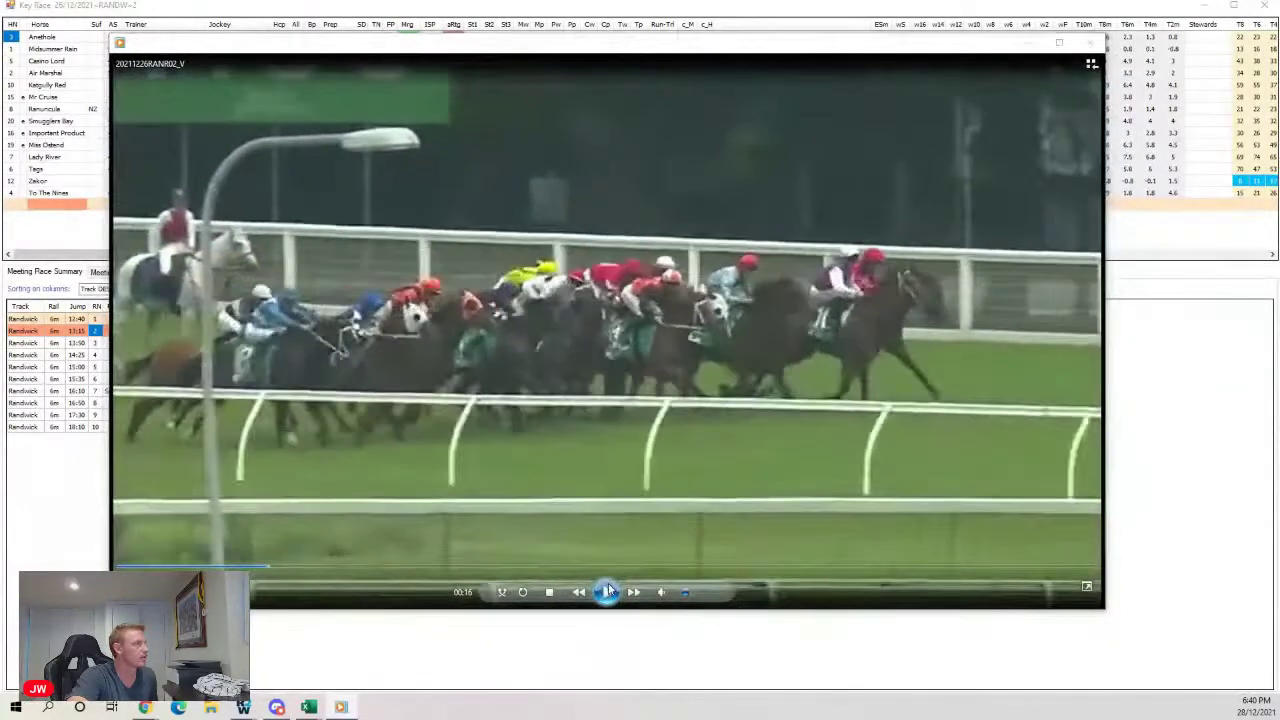
- Examine the field's early positions in the race 2 replay, pausing at 0:17, 0:21 and 0:25, and go back to about 0:25
click(608, 592)
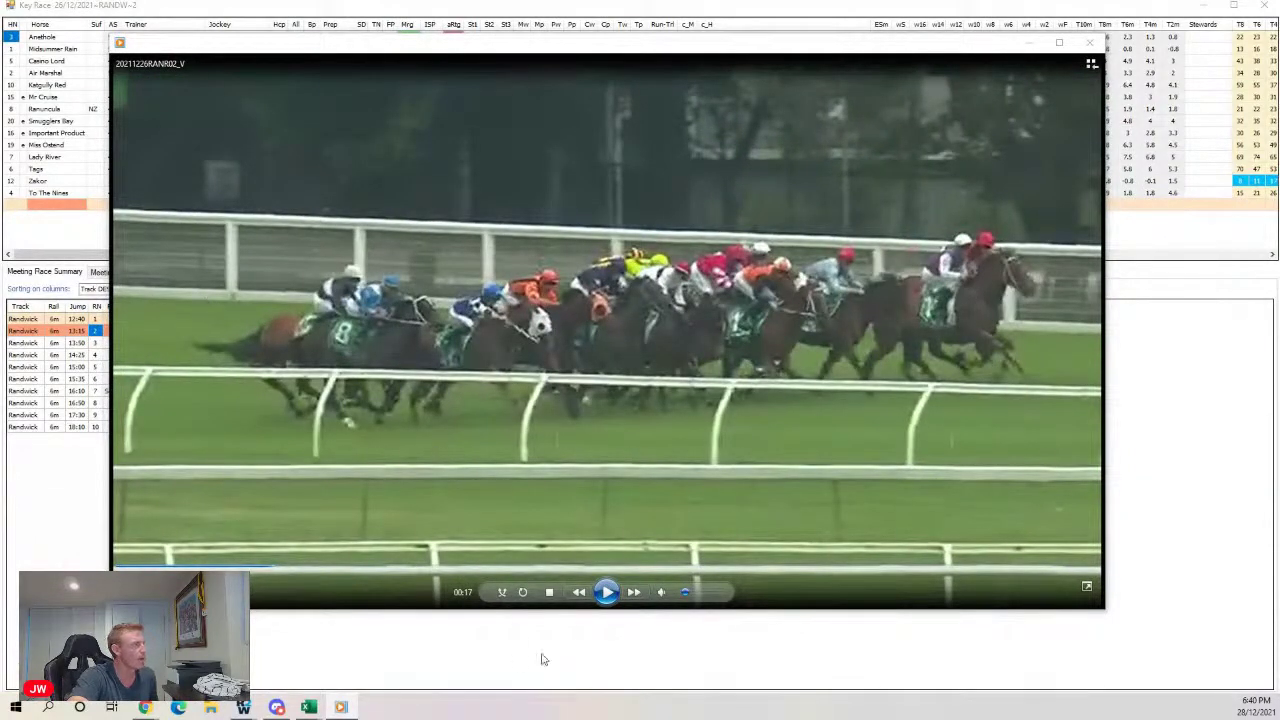
click(614, 592)
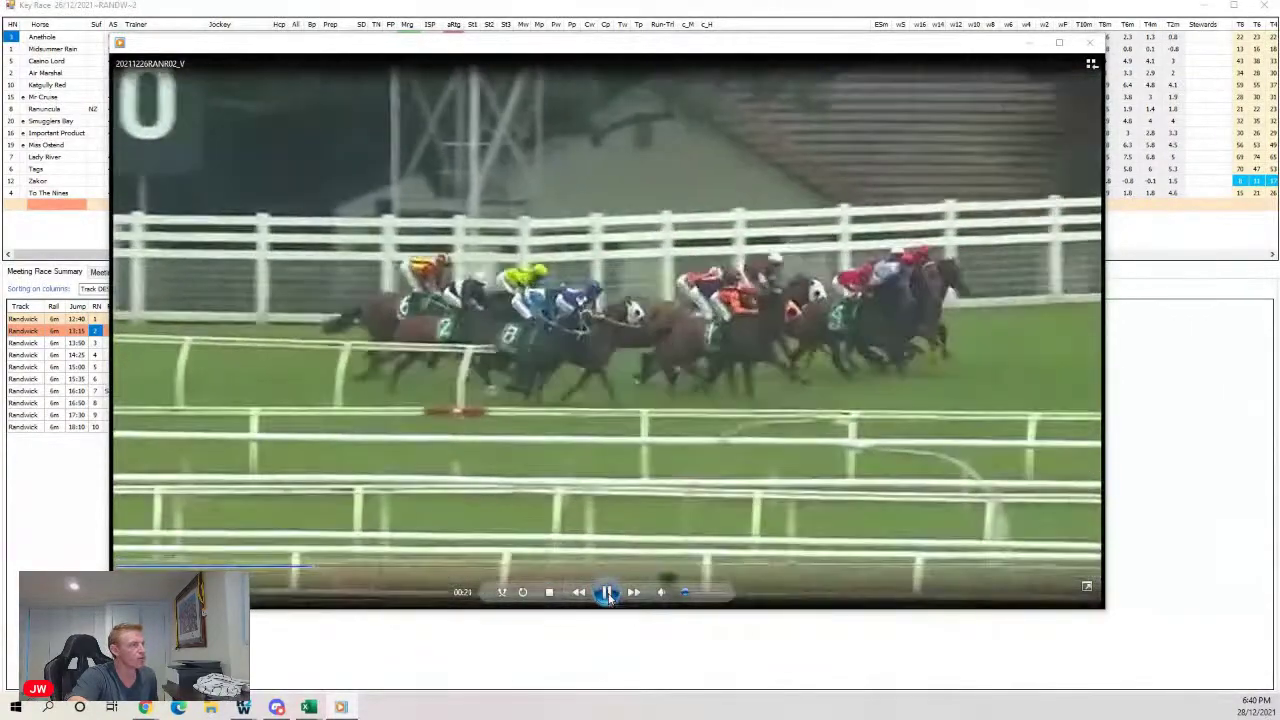
click(609, 594)
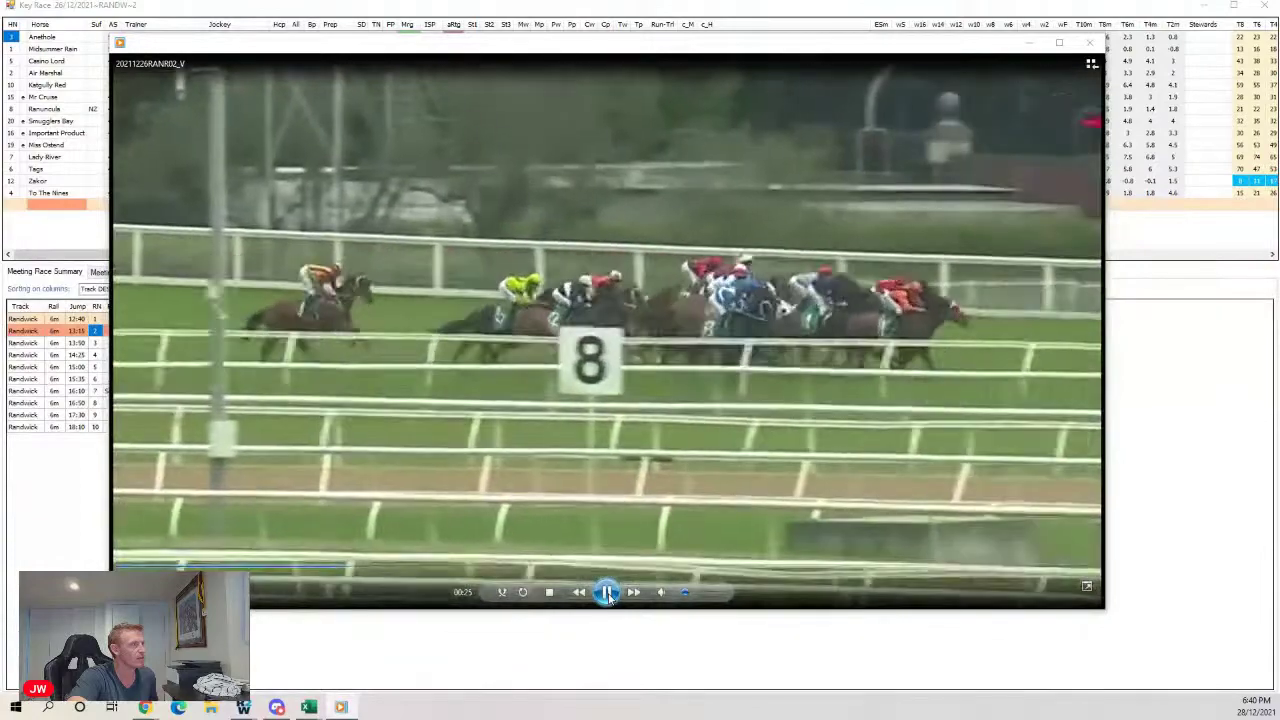
click(607, 592)
click(607, 592)
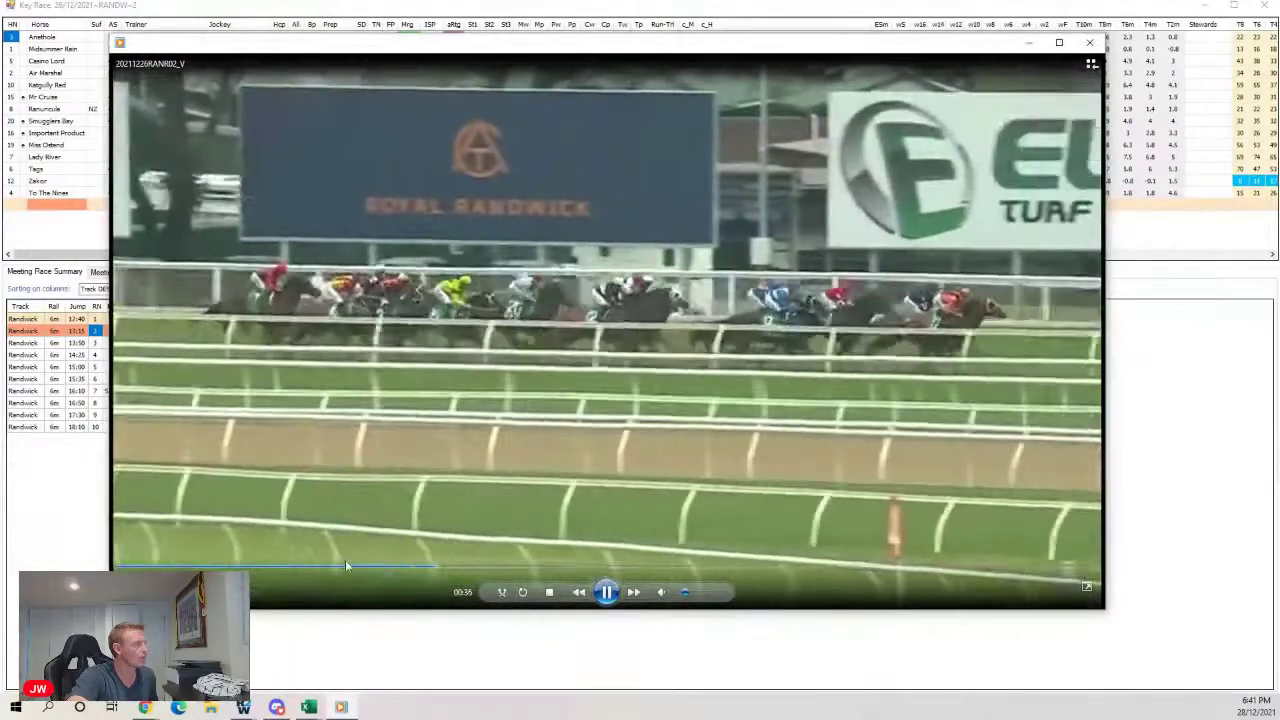
click(346, 566)
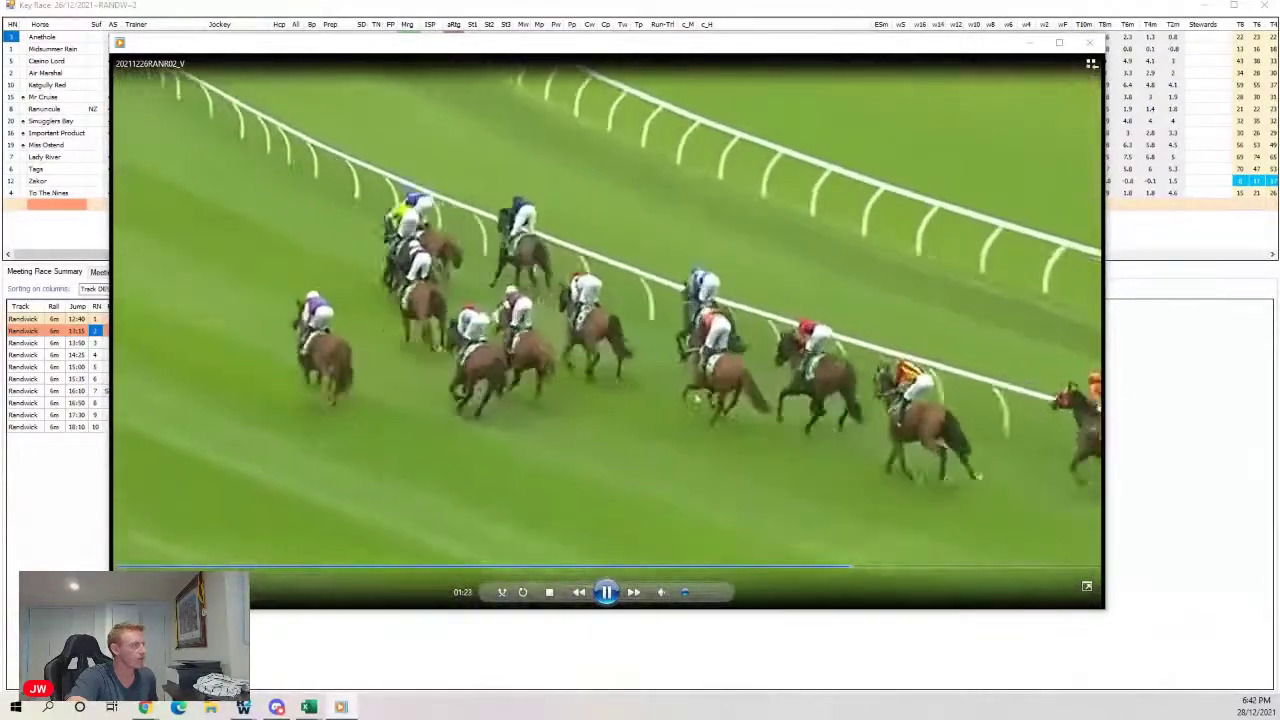
- Rewind the race 2 replay to the turn at 0:50 and compare field positions with pauses at 0:51 and 1:11
click(577, 572)
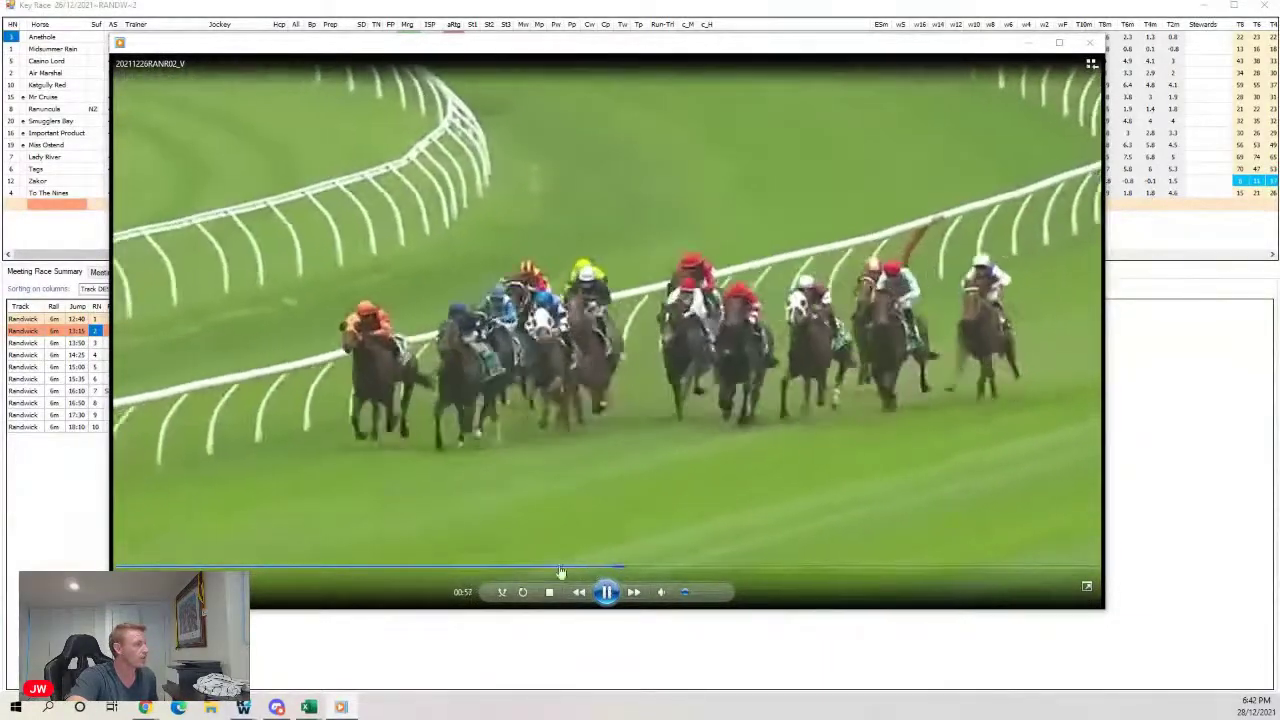
click(556, 572)
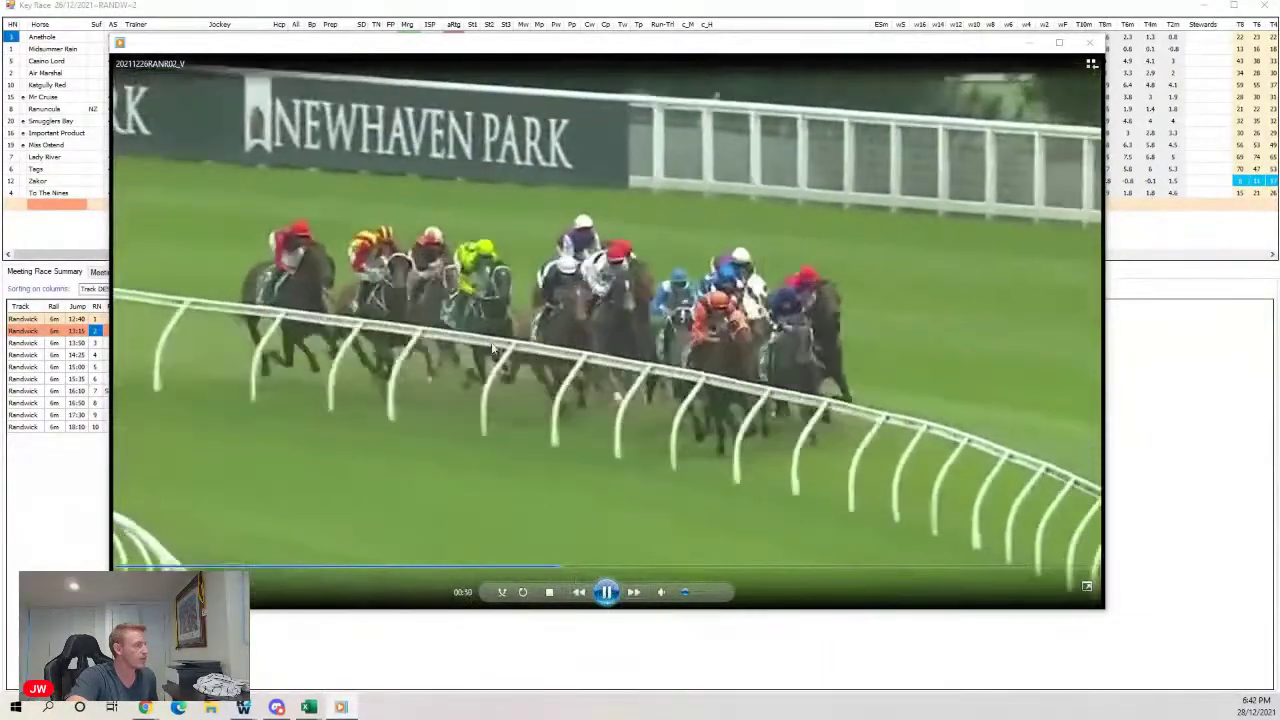
click(607, 592)
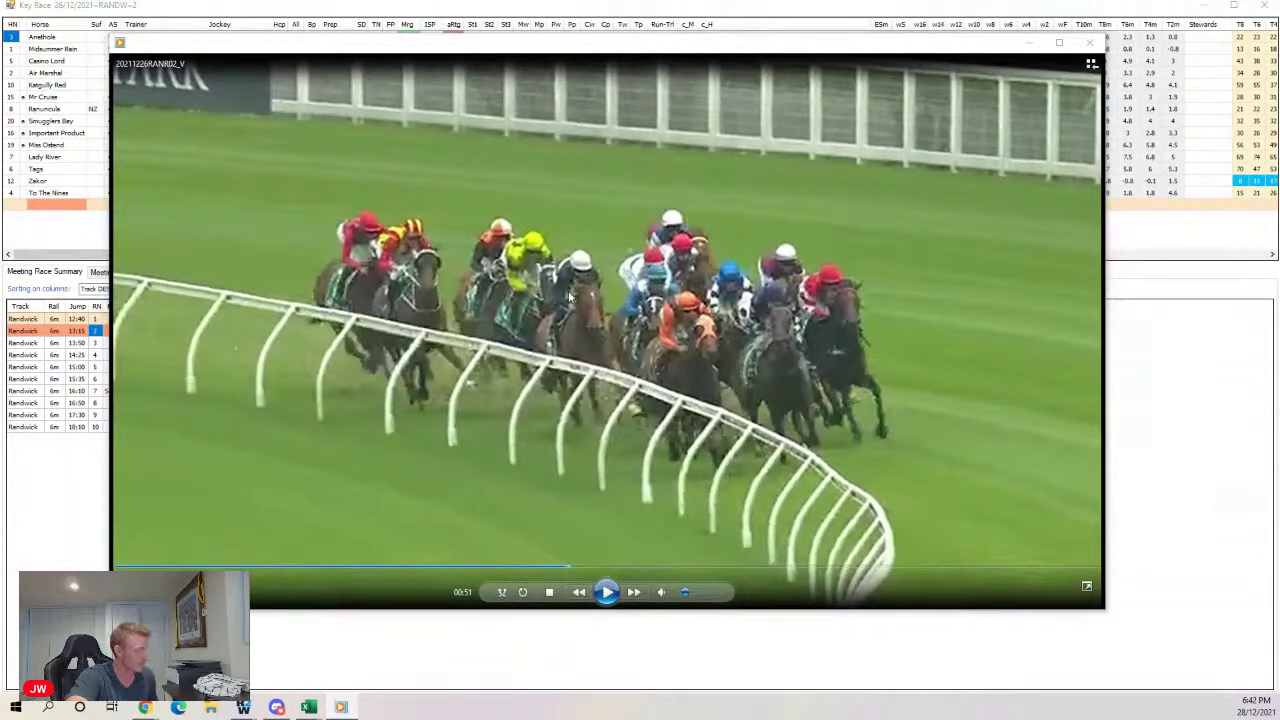
click(607, 592)
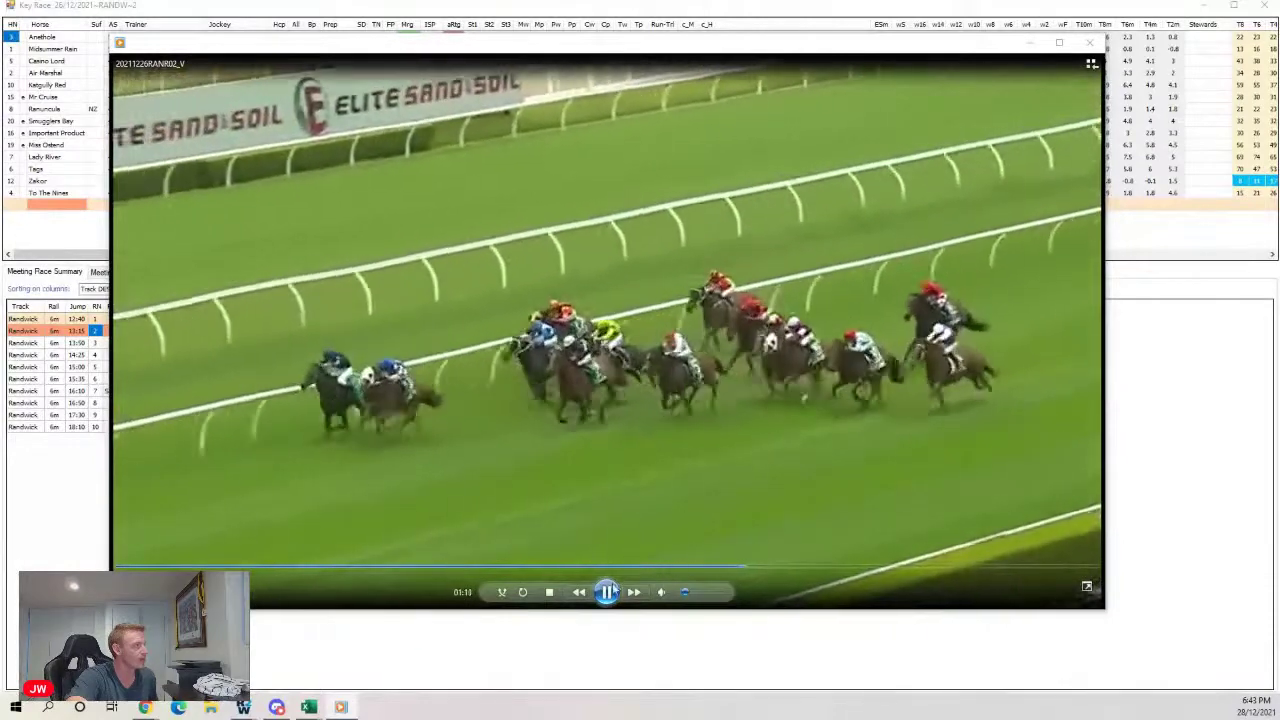
key(space)
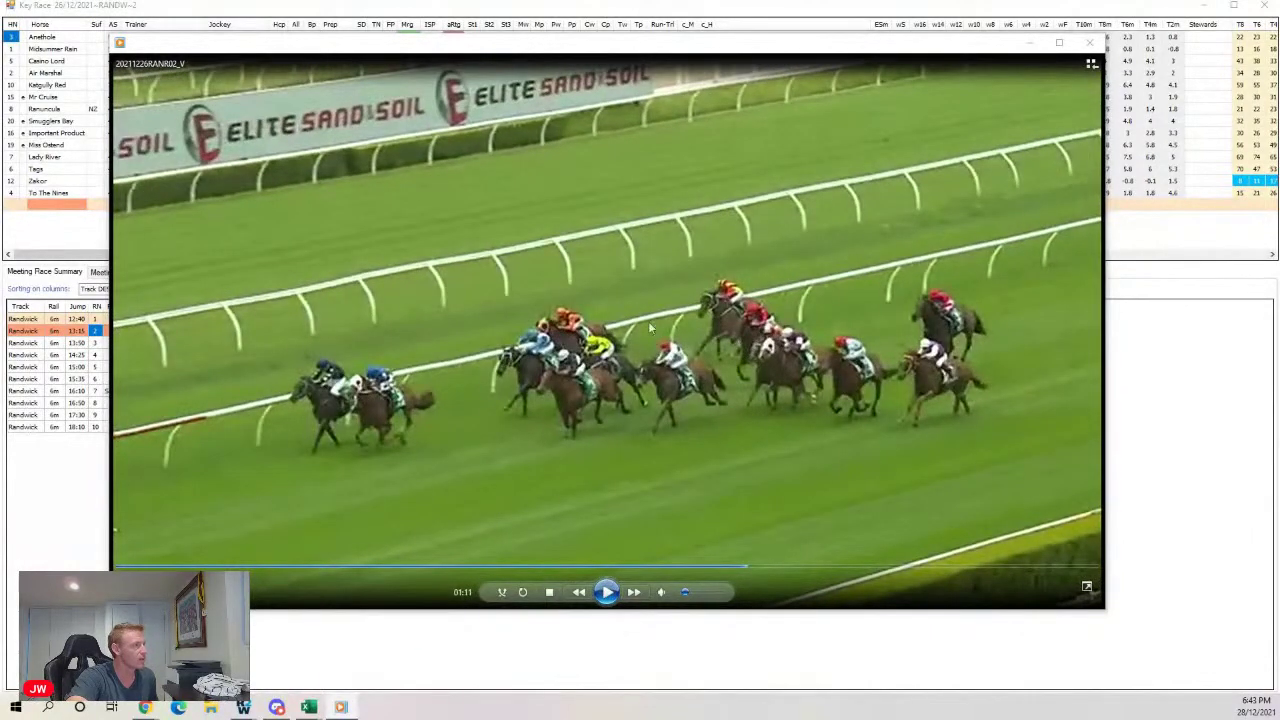
key(space)
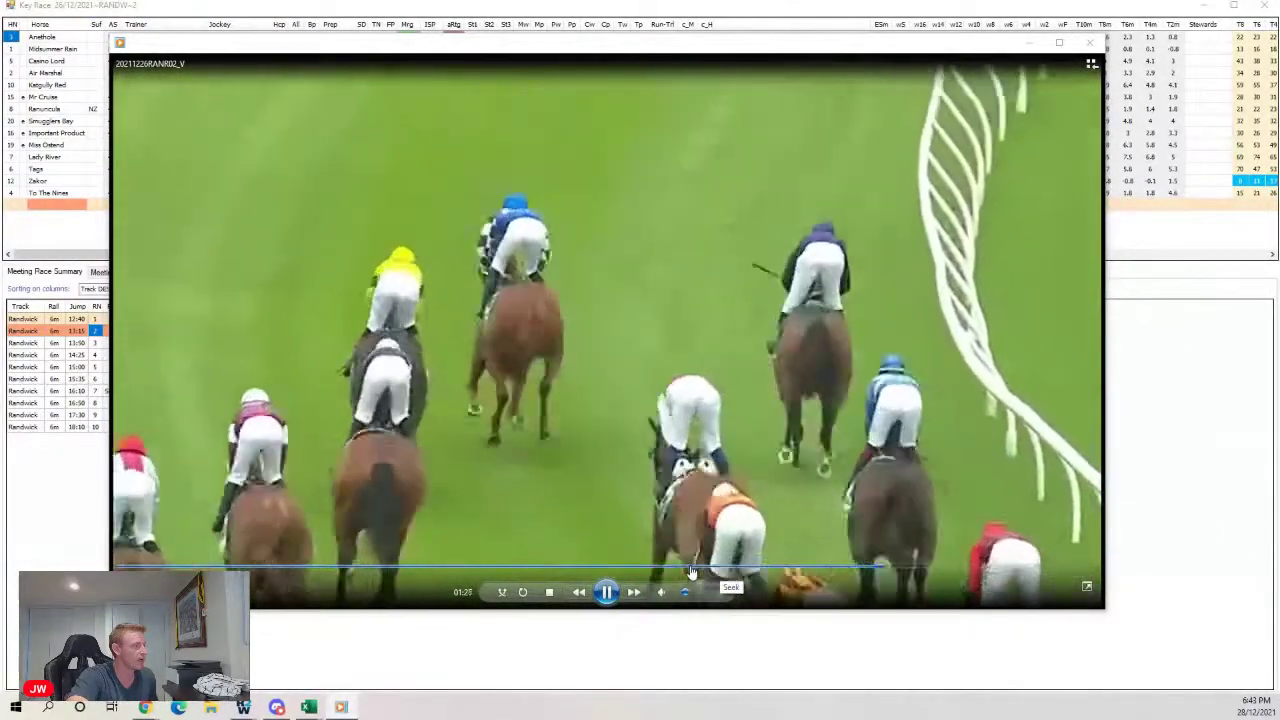
- Replay race 2's home straight from shortly before 1:09, pausing at 1:10 and at the finish line at 1:19
click(693, 568)
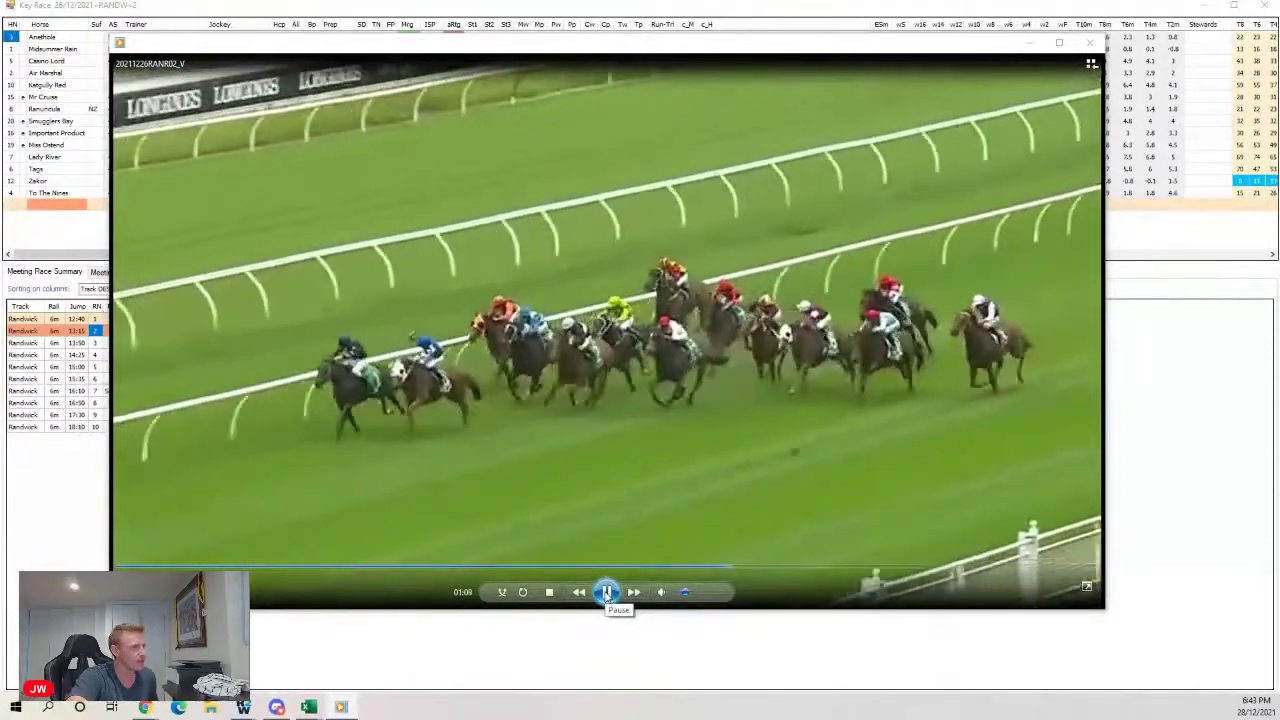
click(606, 592)
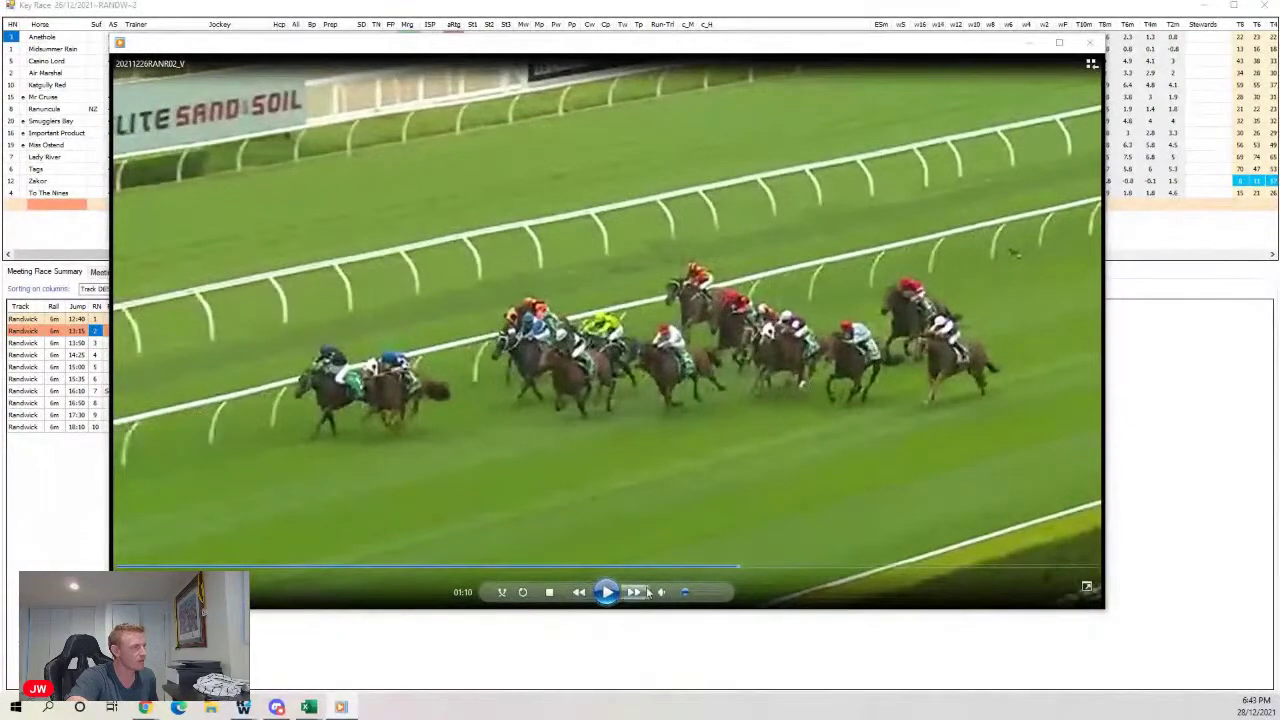
click(606, 592)
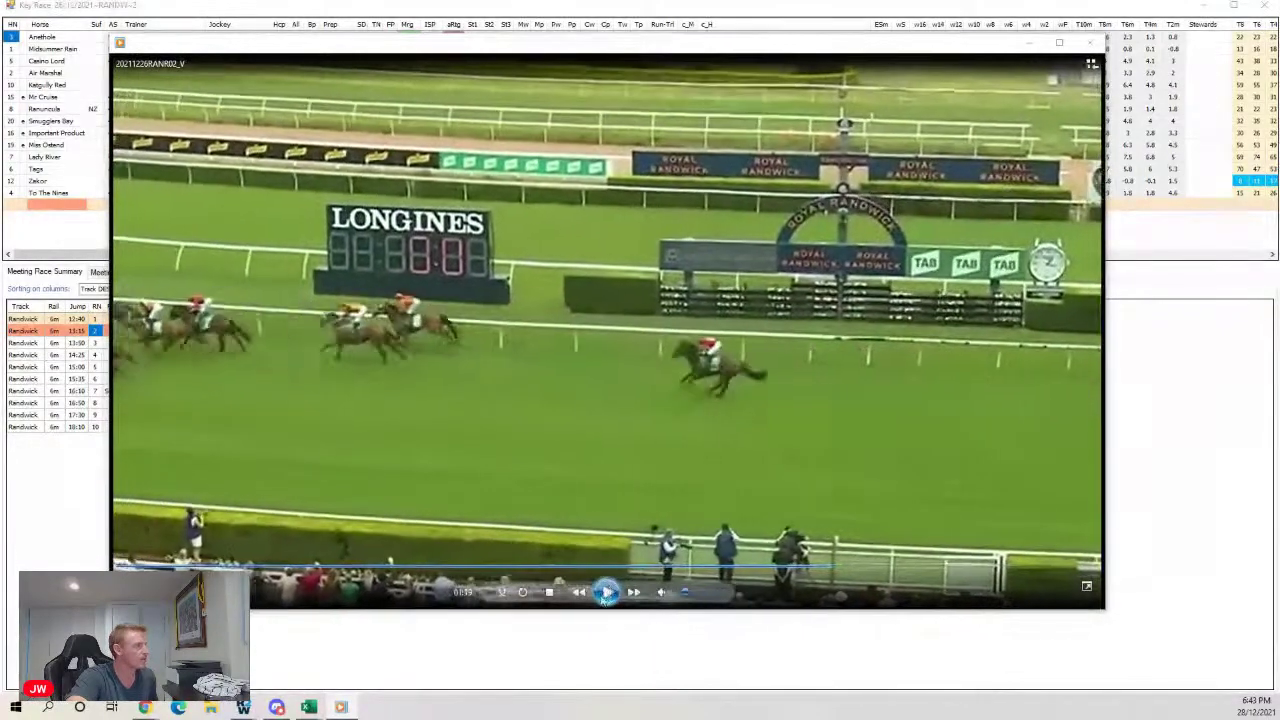
click(606, 591)
- Review race 2's straight again from 0:57 with pauses at 1:10 and 1:13, and close the replay and key race window
click(620, 567)
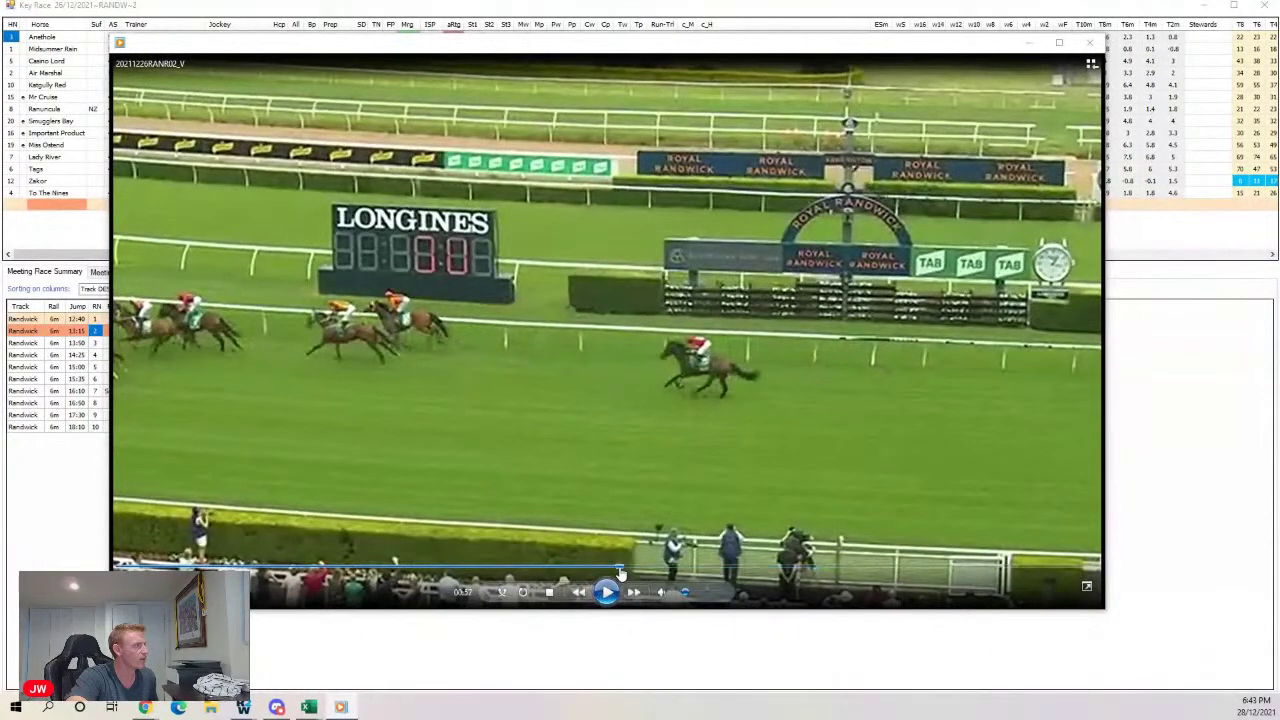
click(608, 591)
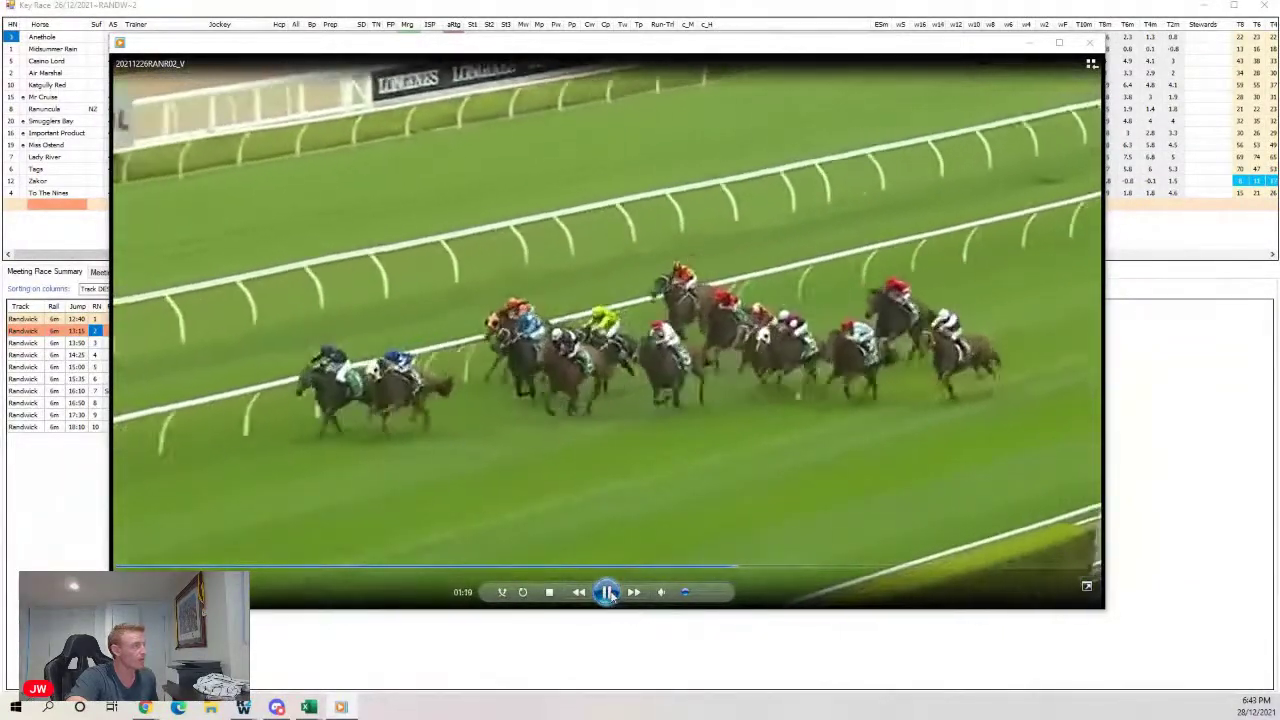
click(607, 593)
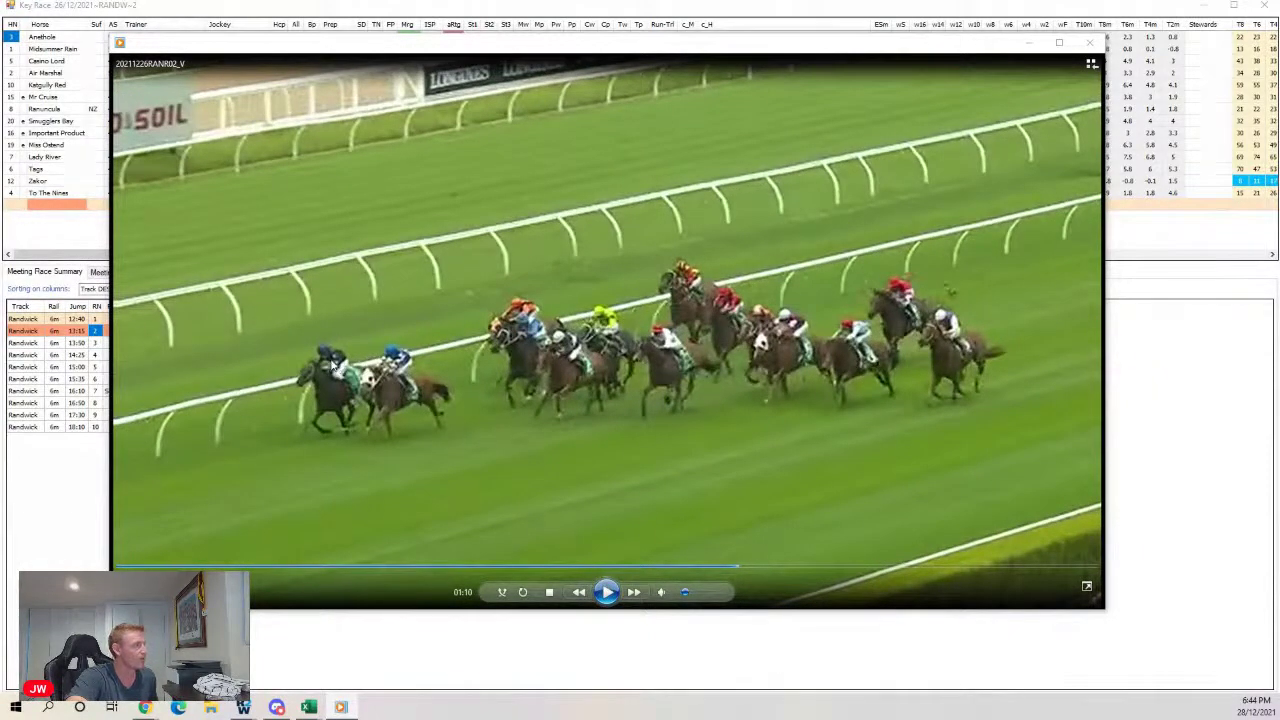
click(607, 593)
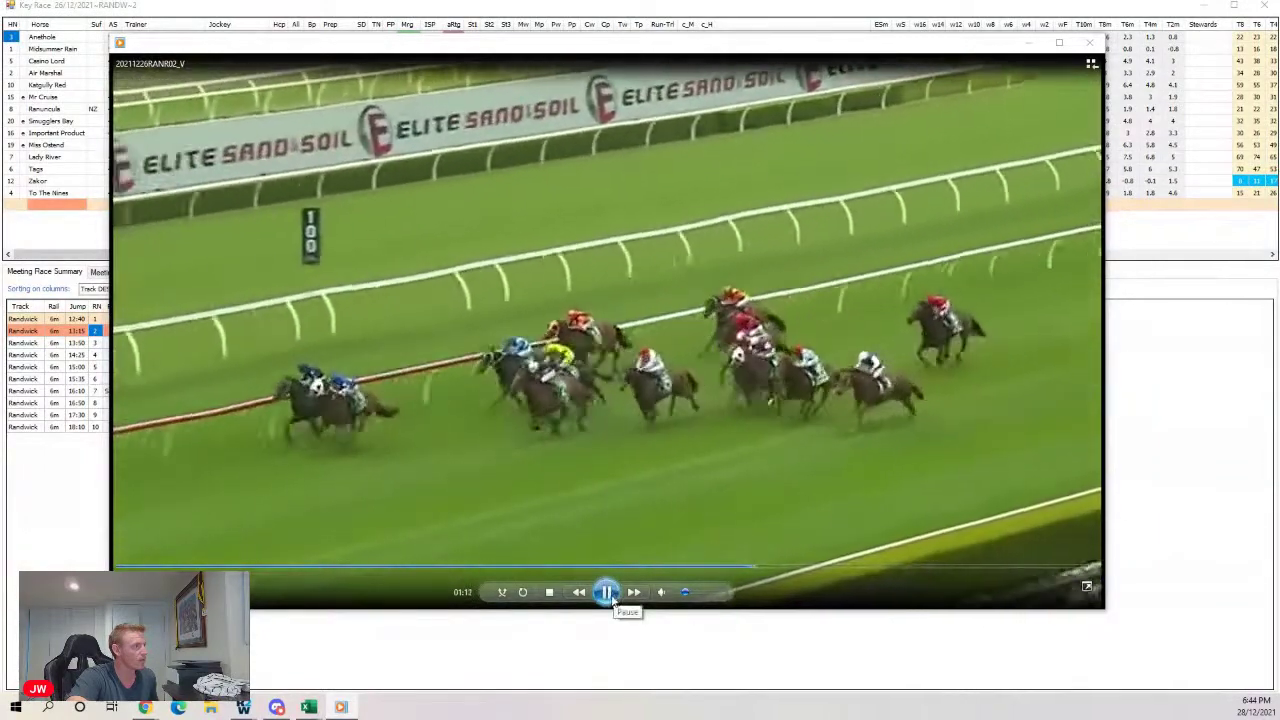
click(607, 593)
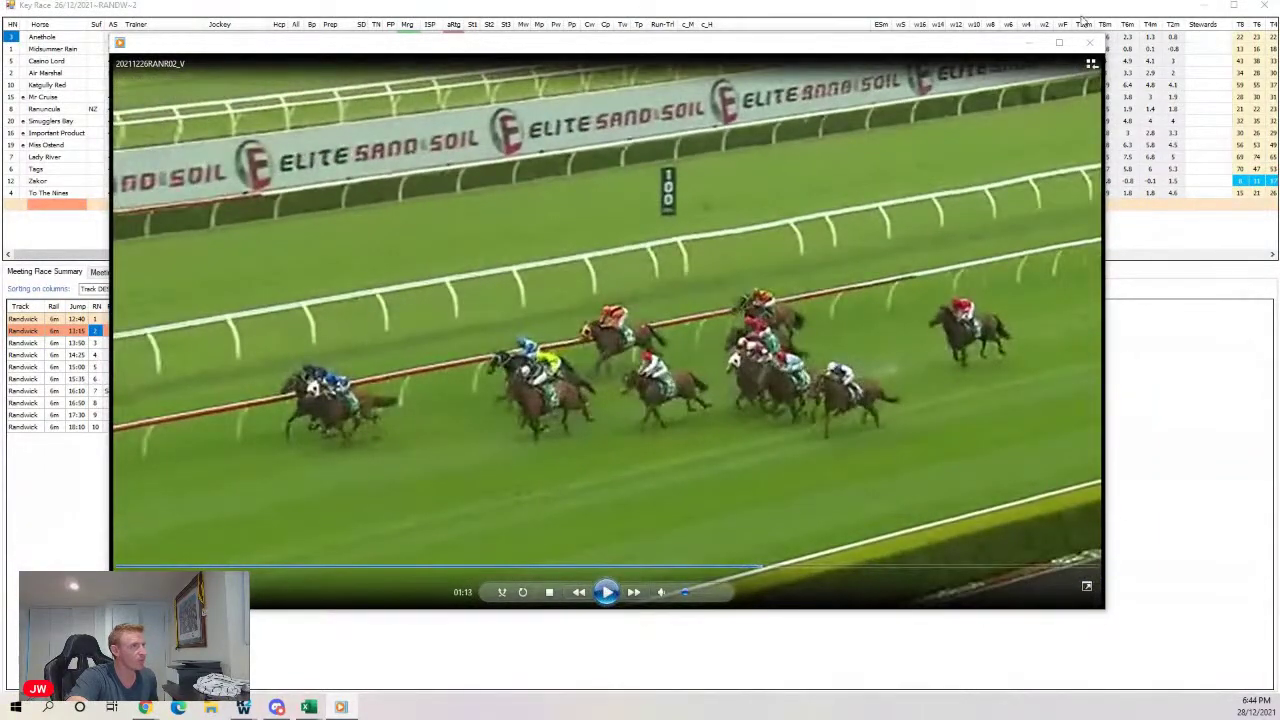
click(1089, 42)
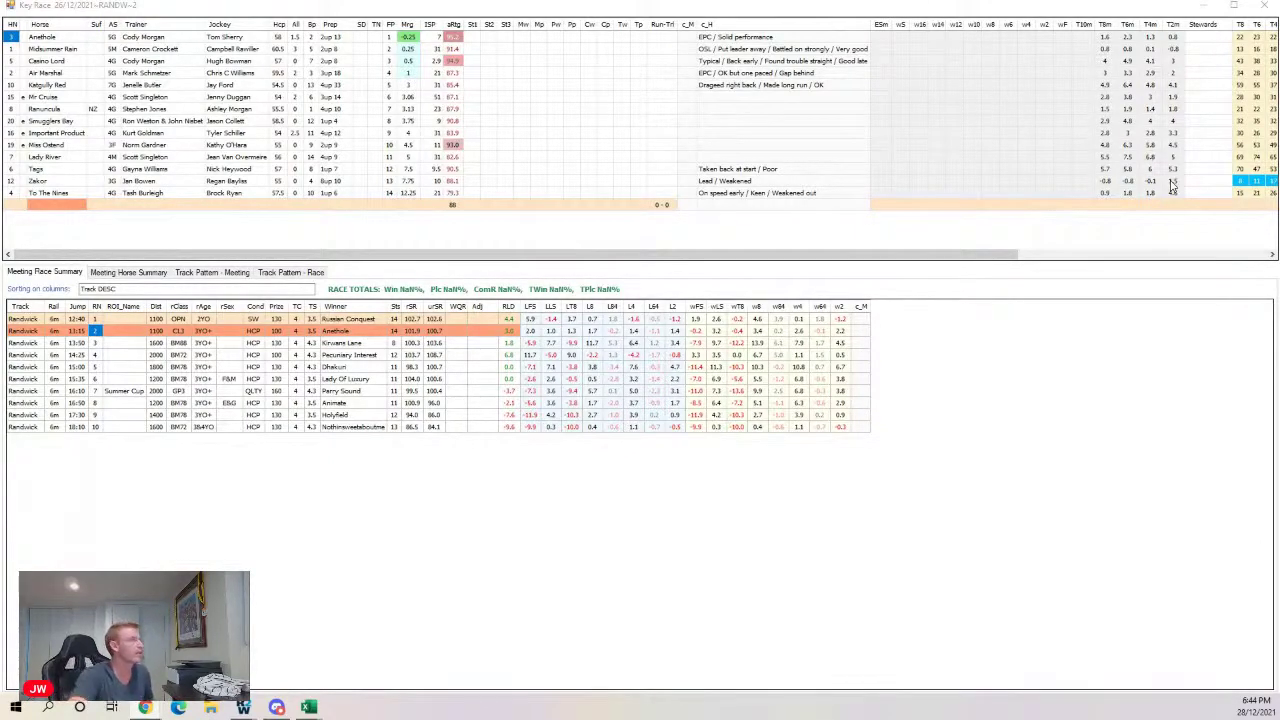
click(1264, 6)
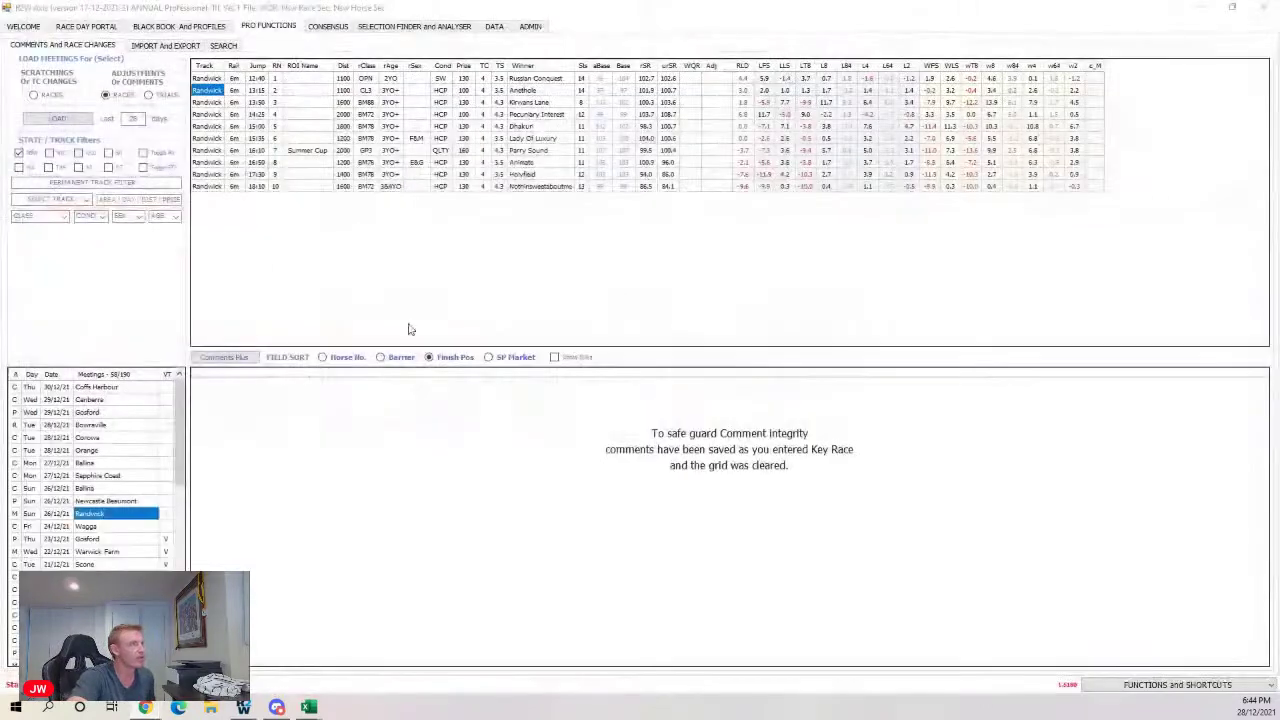
- Open Randwick race 3 in its key race window and start its video replay in an enlarged player
double_click(212, 103)
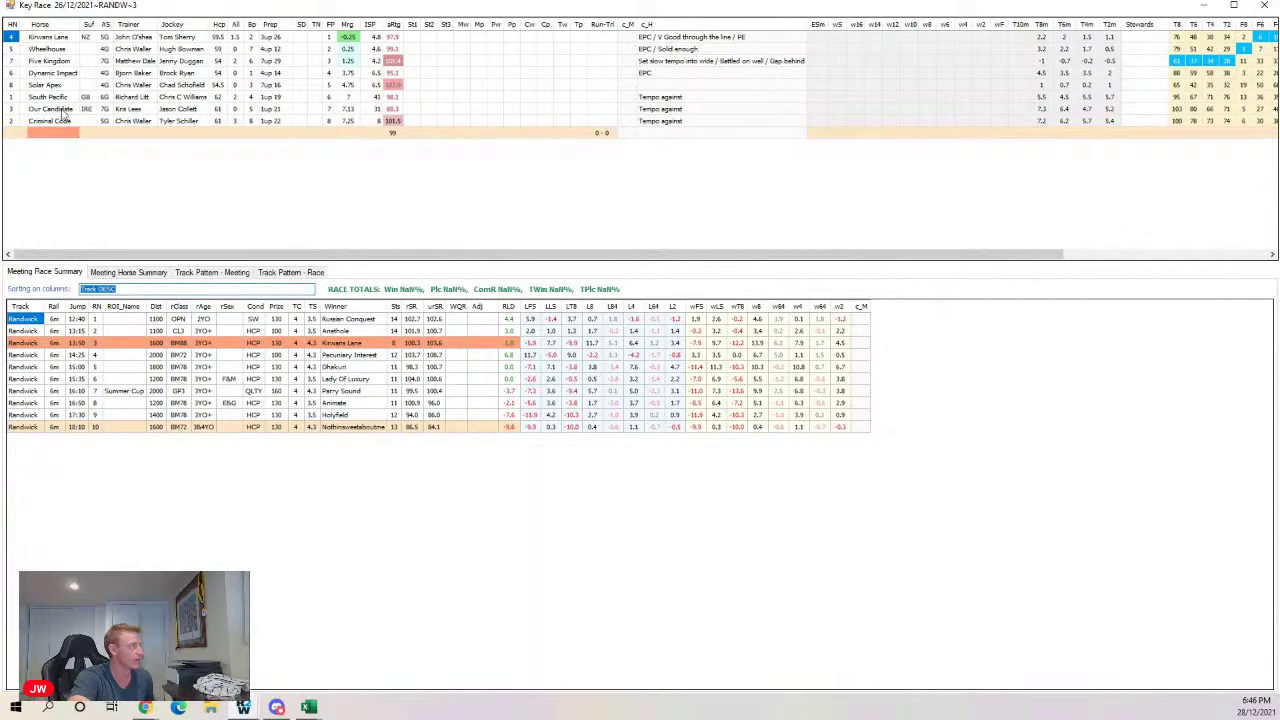
double_click(96, 345)
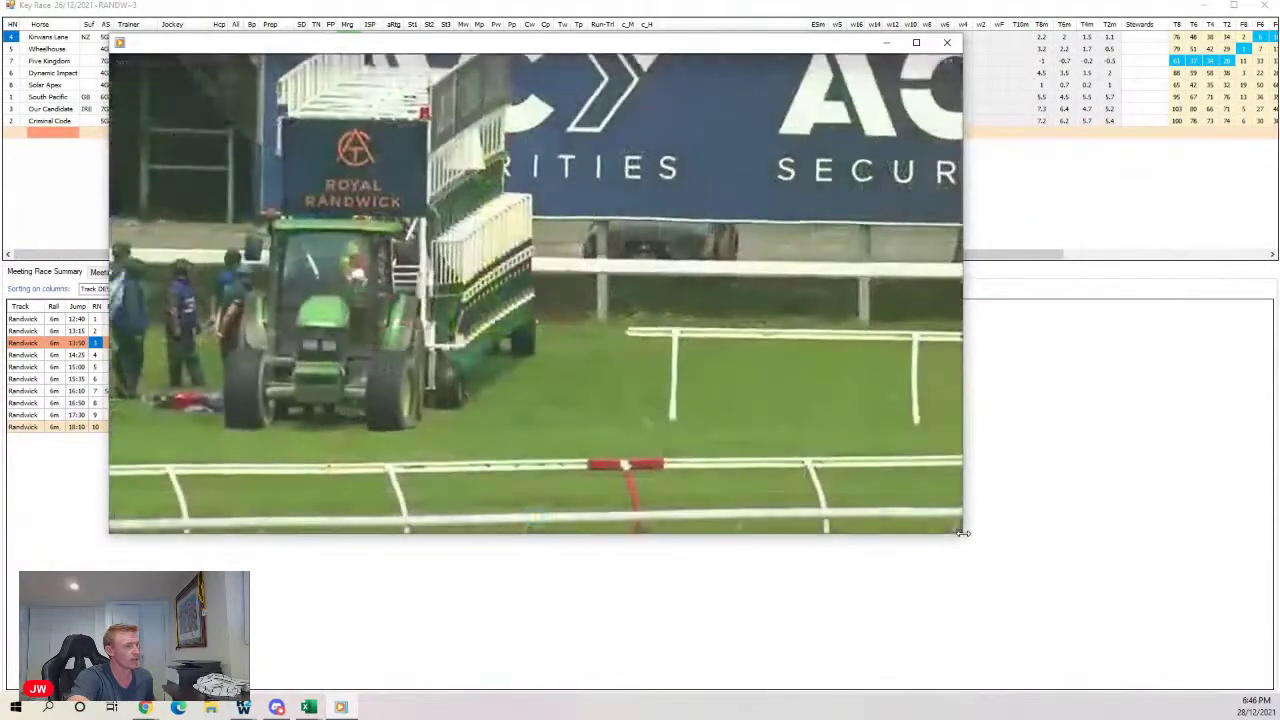
drag(965, 537, 1132, 621)
mouse_move(620, 602)
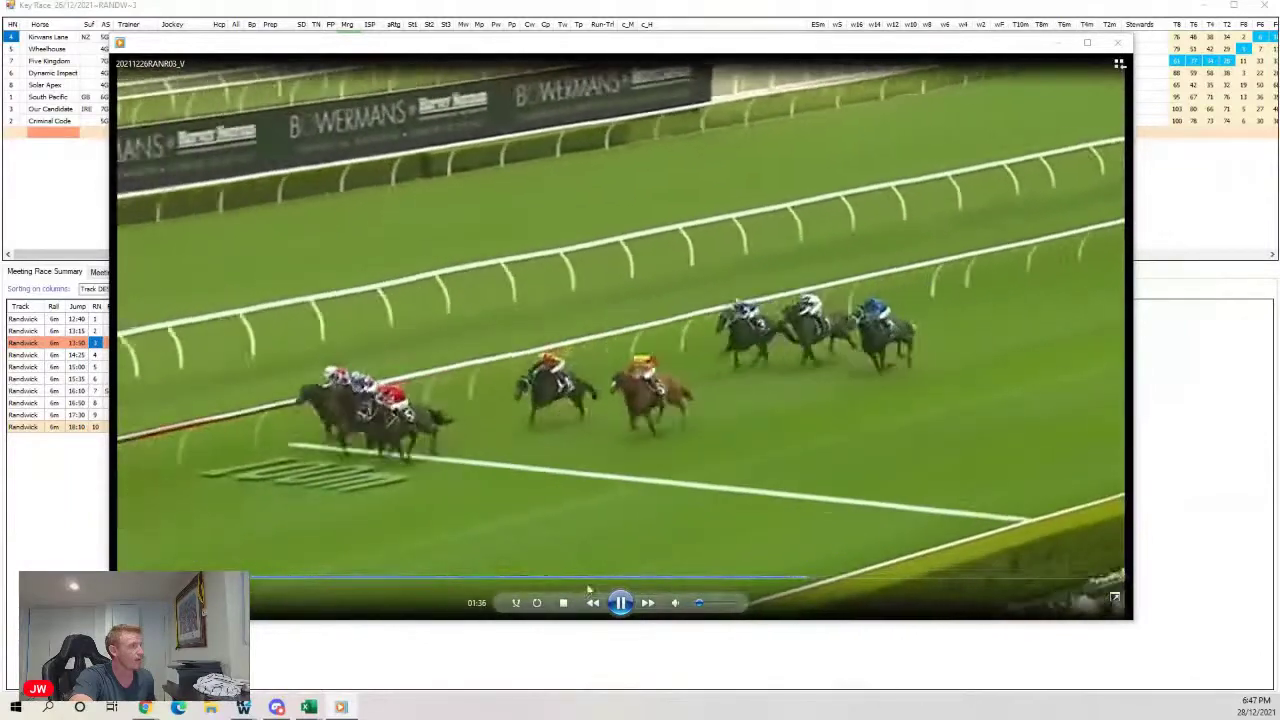
- Examine the race 3 finish with pauses at 1:37 and 1:40, rewatch the run to the line, and close the replay
click(619, 596)
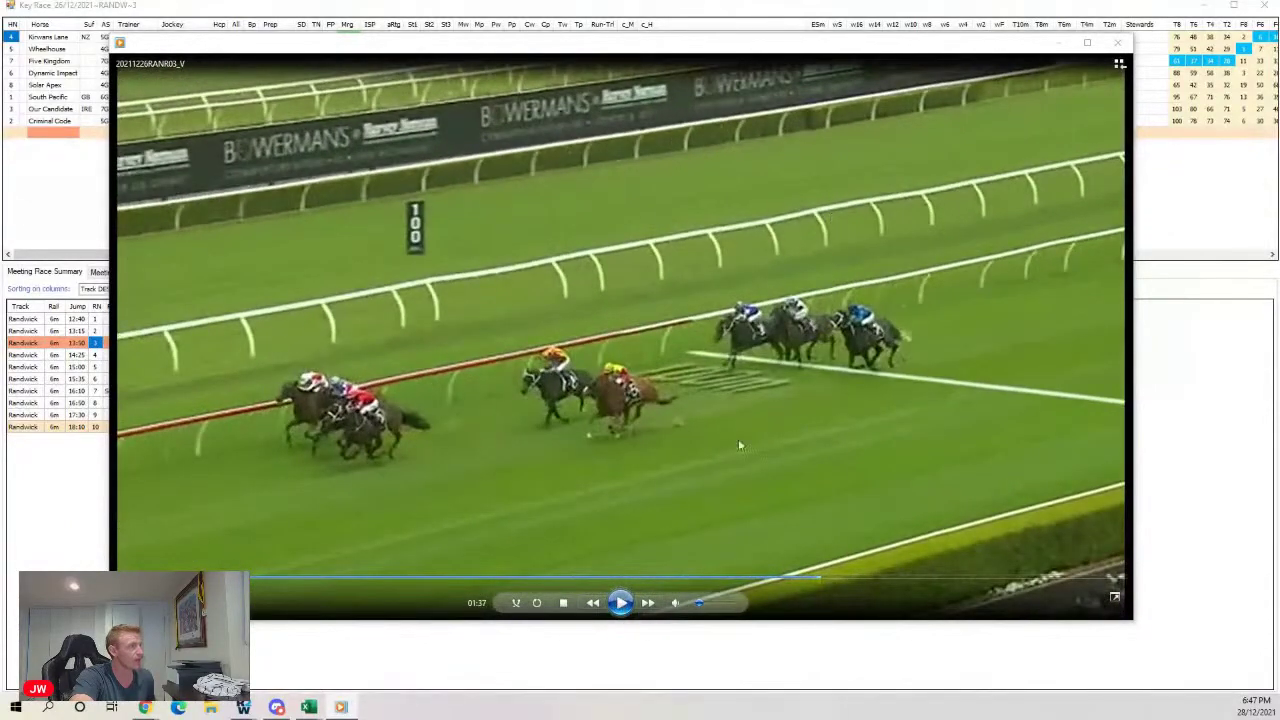
click(624, 610)
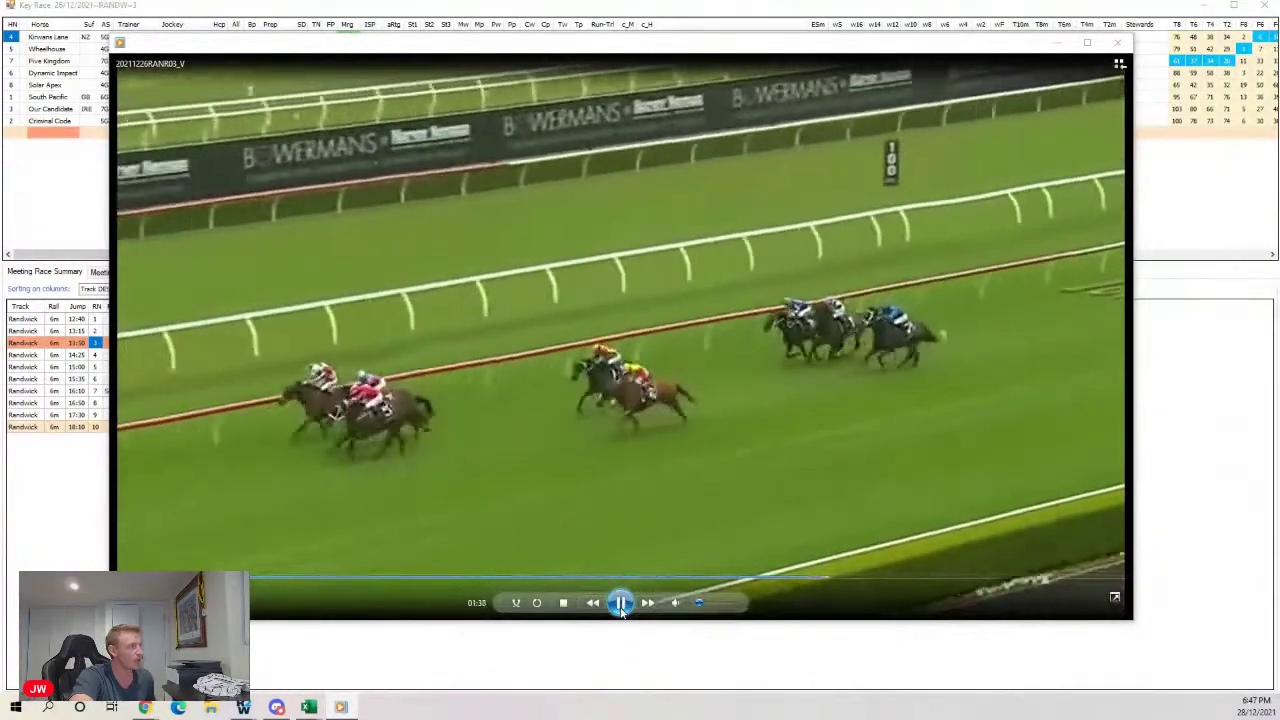
click(620, 604)
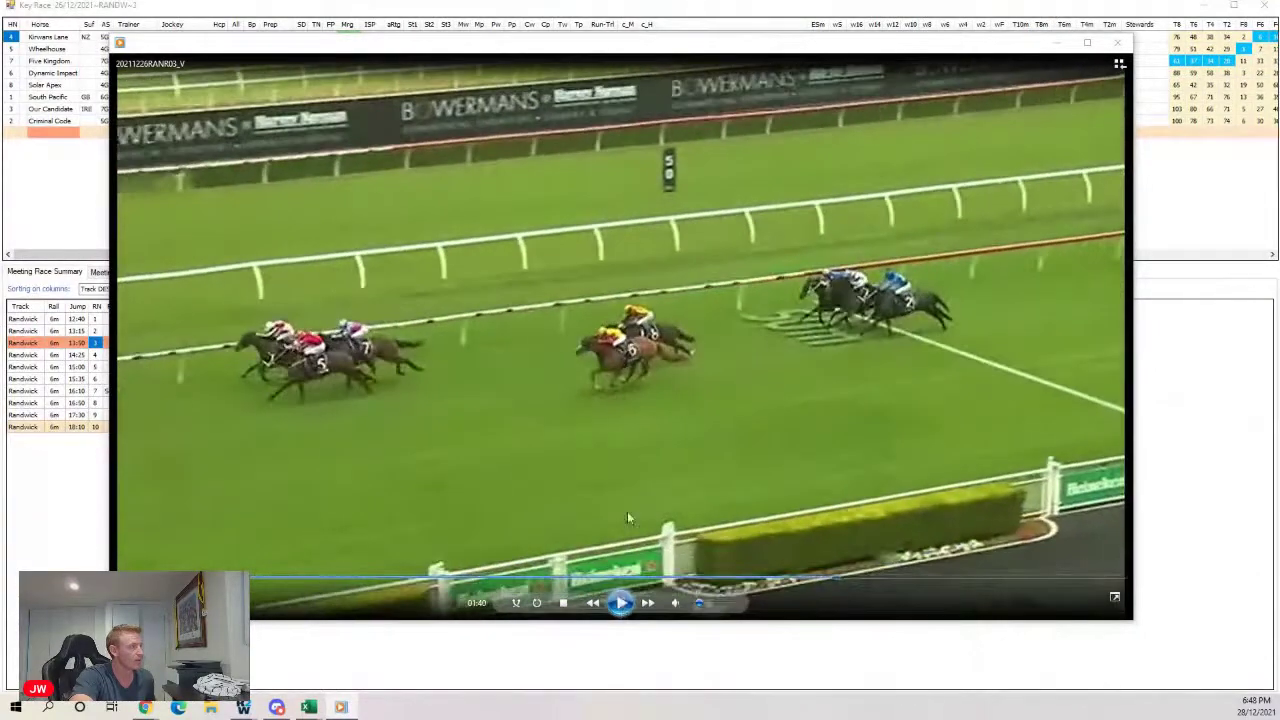
click(622, 604)
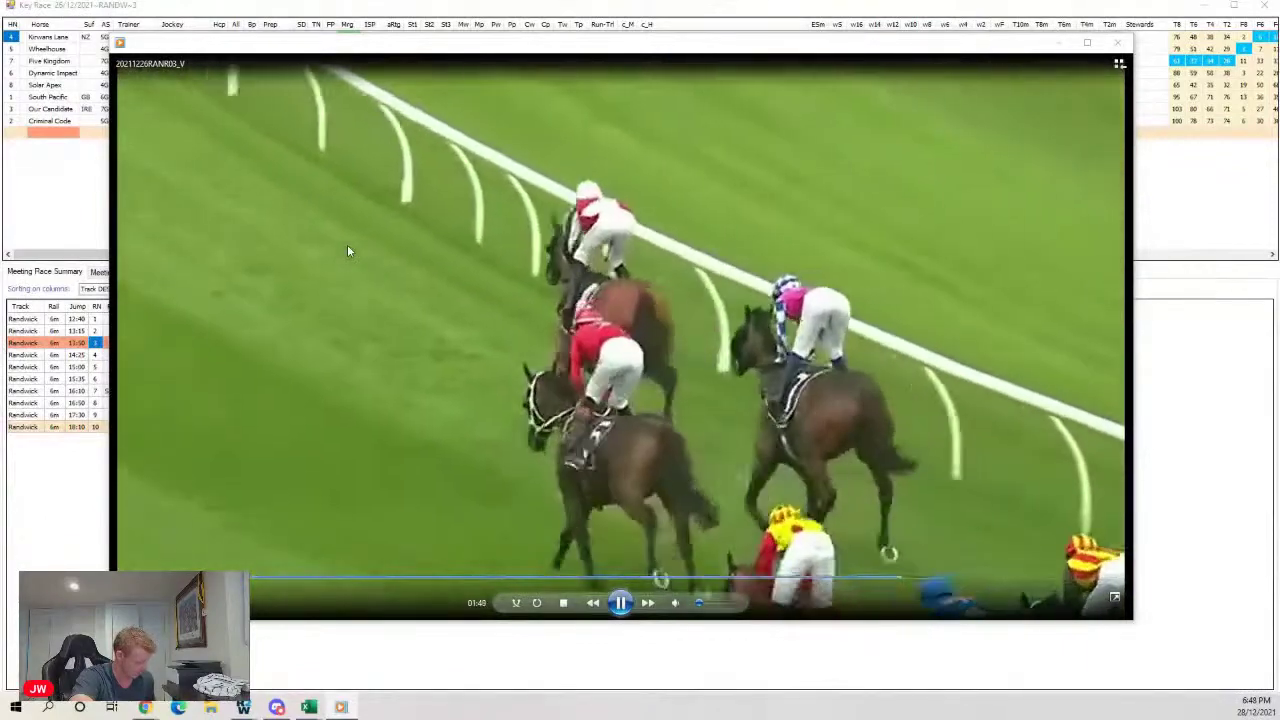
click(797, 580)
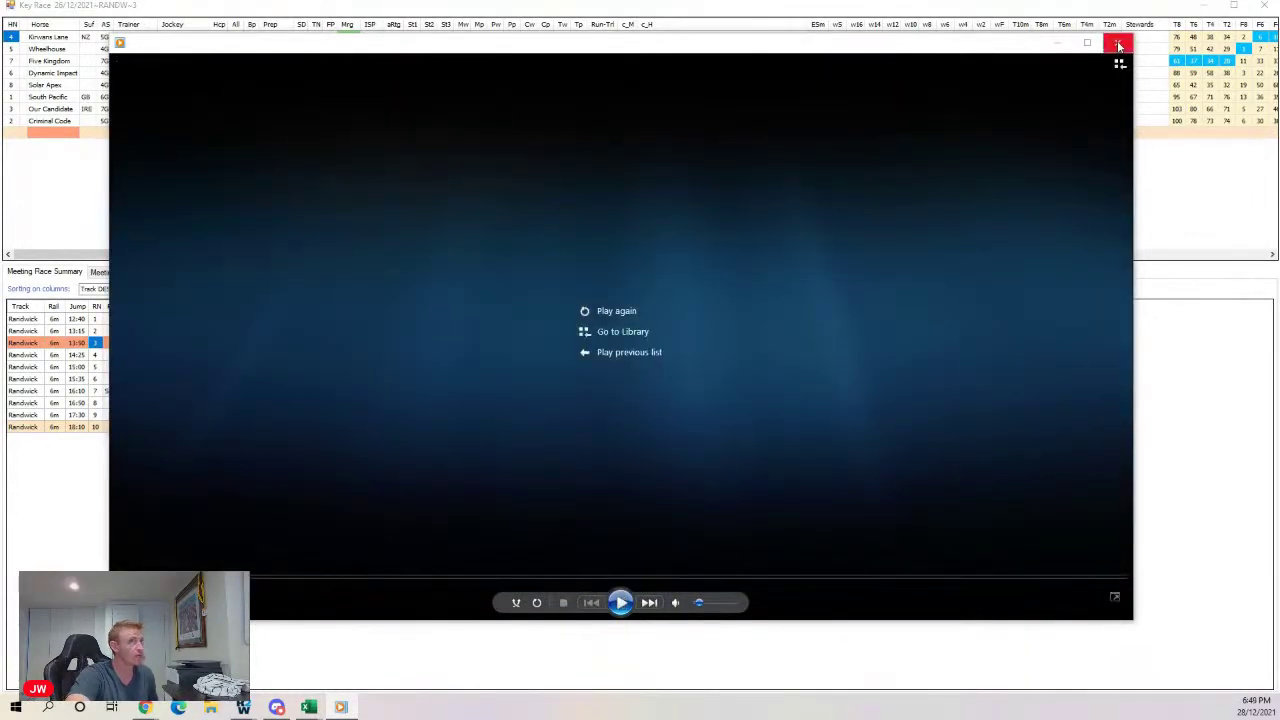
click(1119, 46)
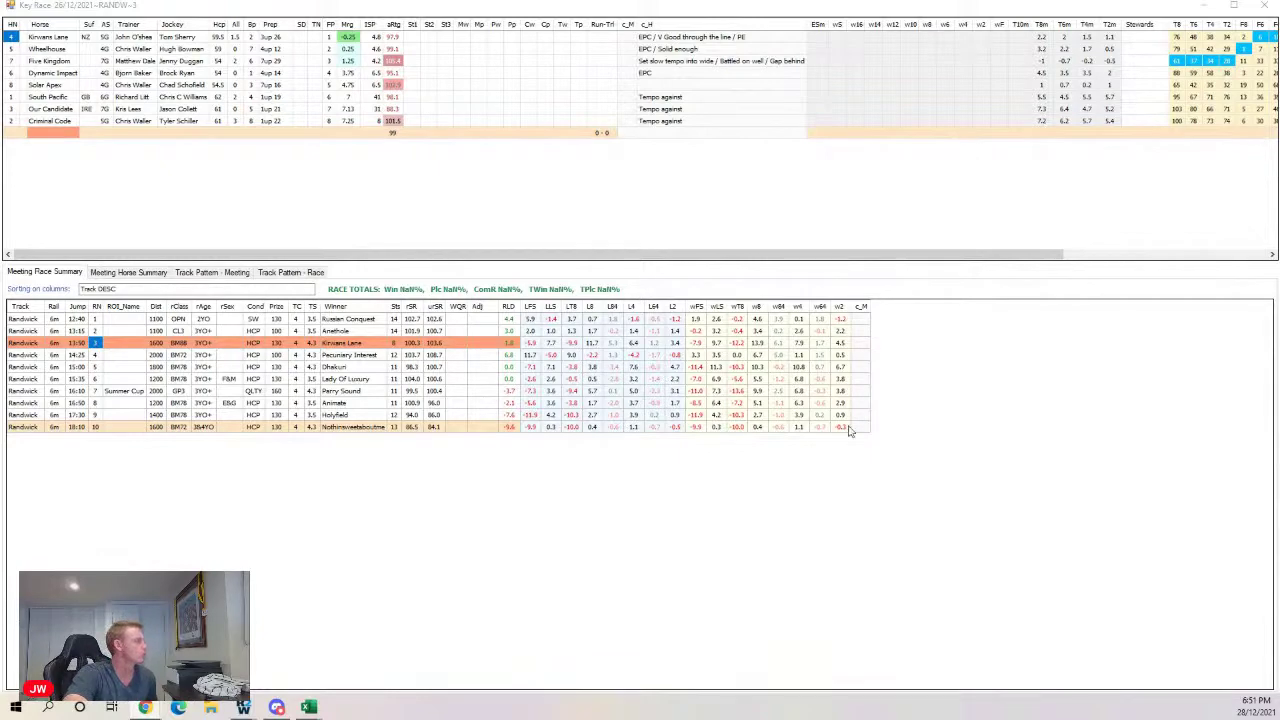
- Open Randwick race 4 in its key race window and start its video replay in an enlarged, repositioned player
click(21, 360)
click(21, 356)
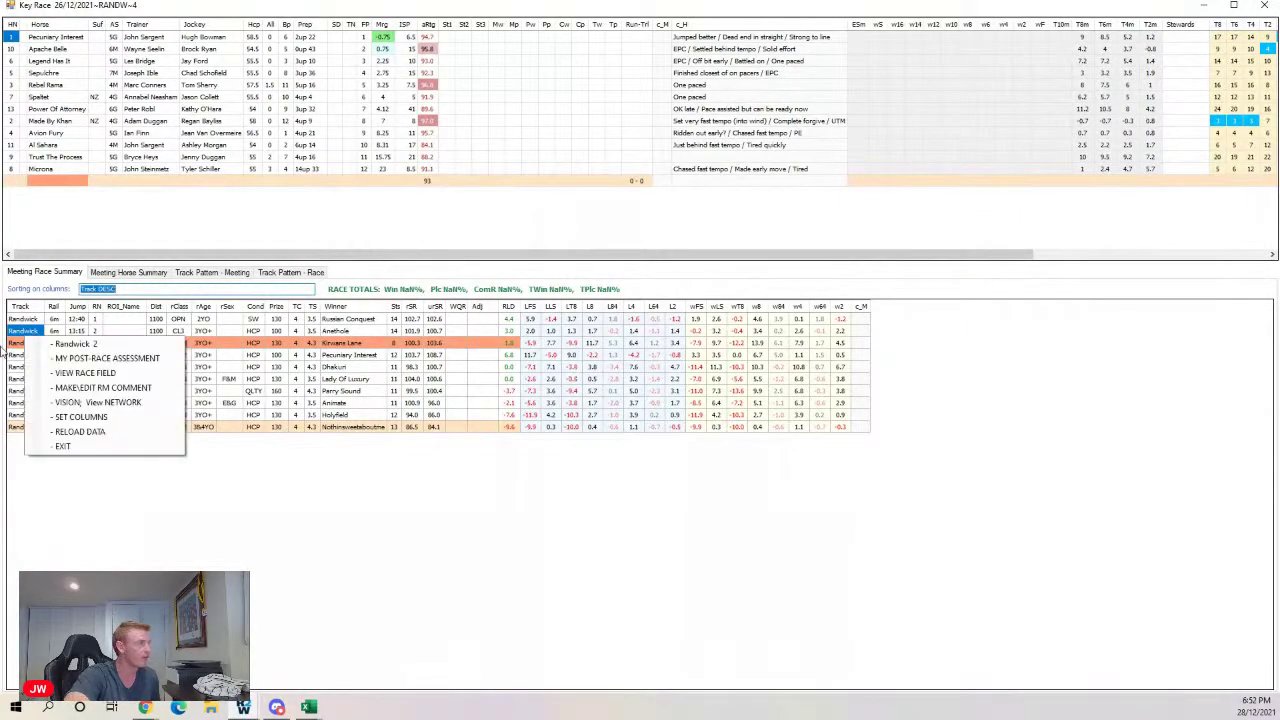
click(180, 388)
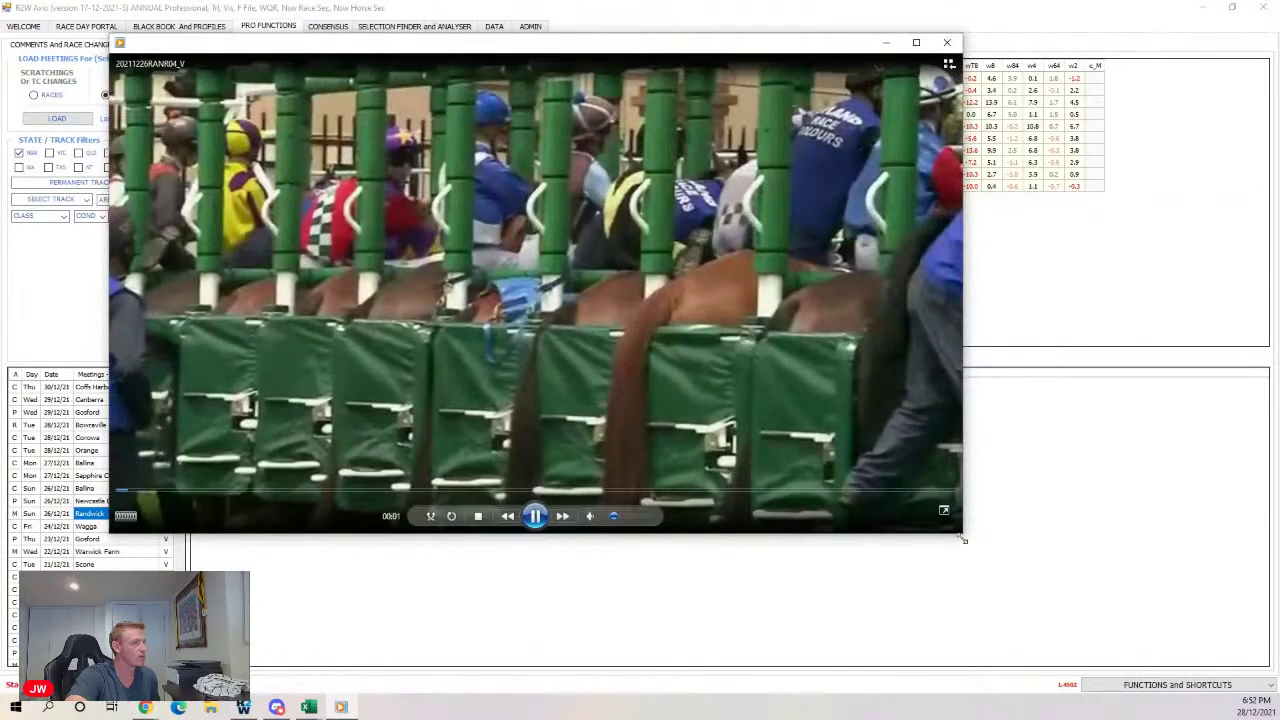
drag(963, 537, 1173, 632)
drag(305, 57, 257, 41)
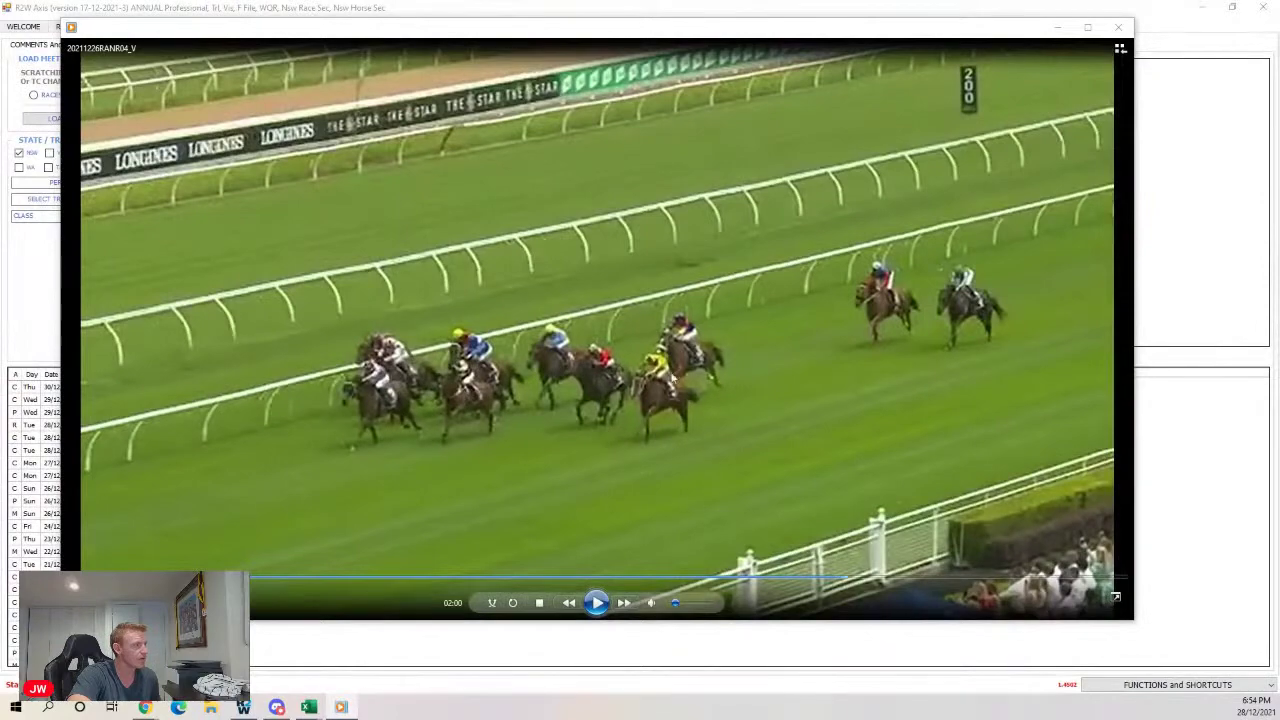
- Play race 4's closing stages from 2:00, pause at the finish at 2:09, watch the remaining footage, and close the replay
click(596, 602)
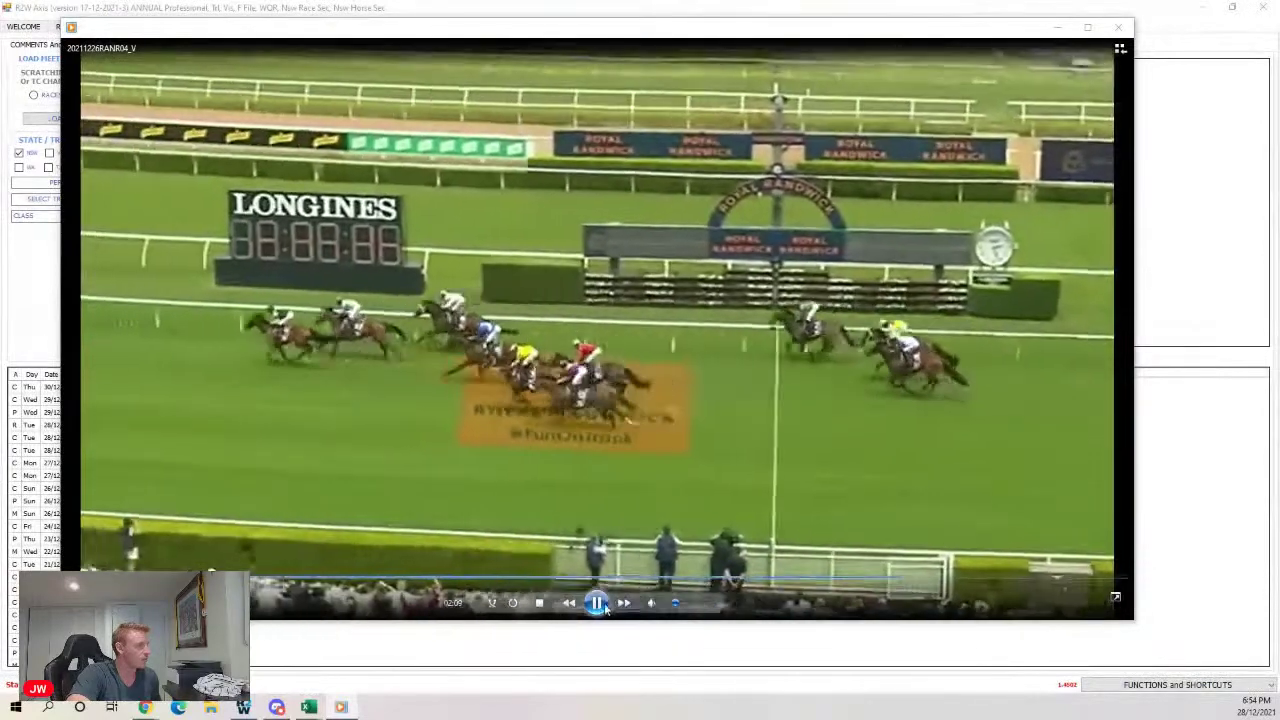
click(437, 376)
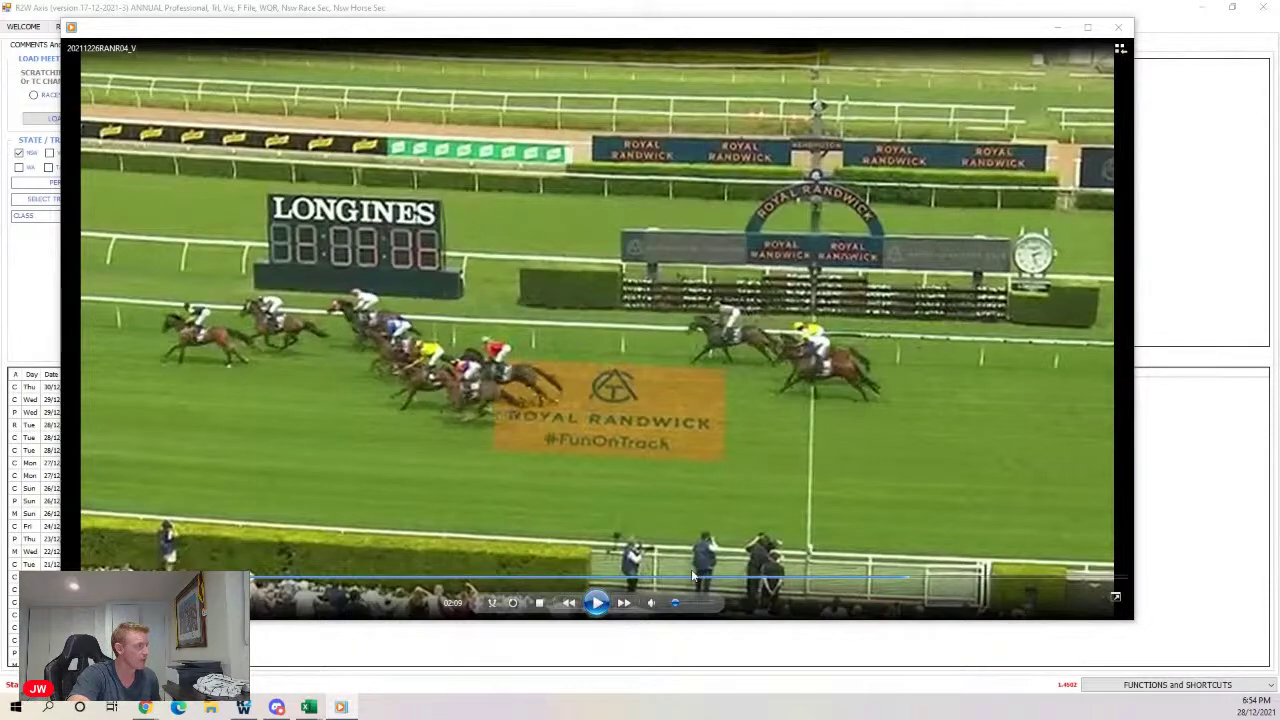
click(603, 603)
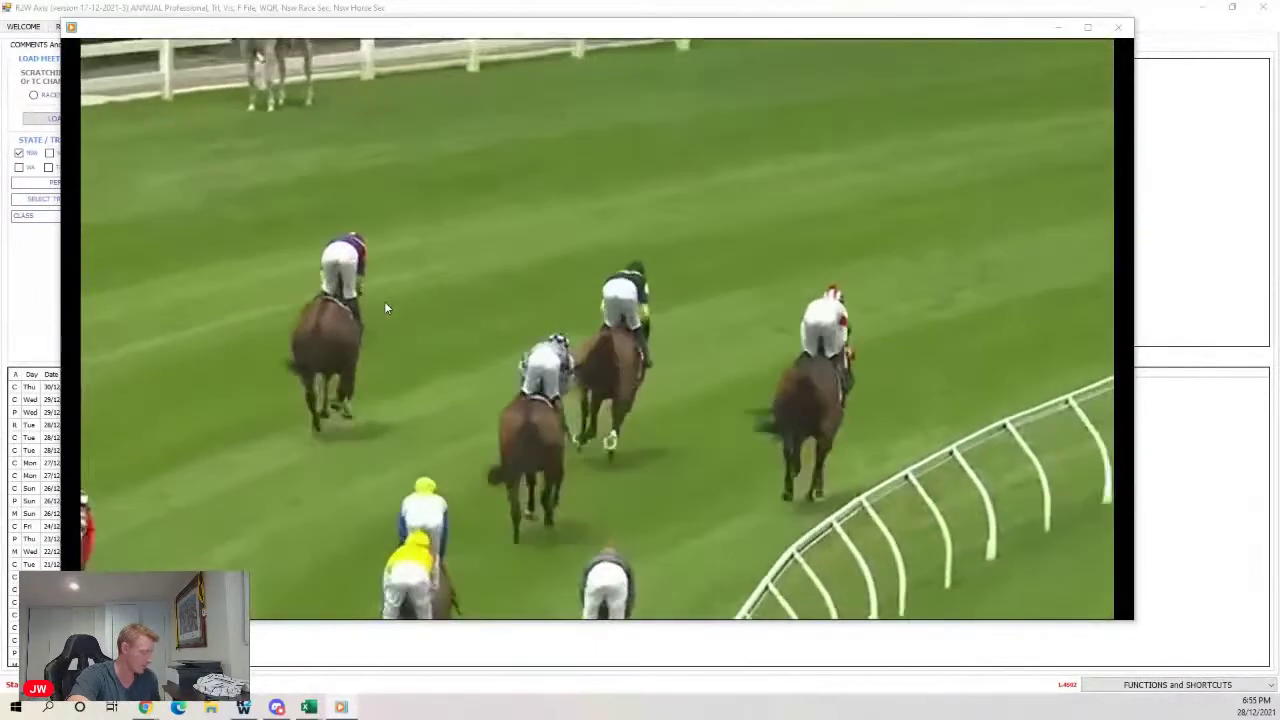
mouse_move(385, 302)
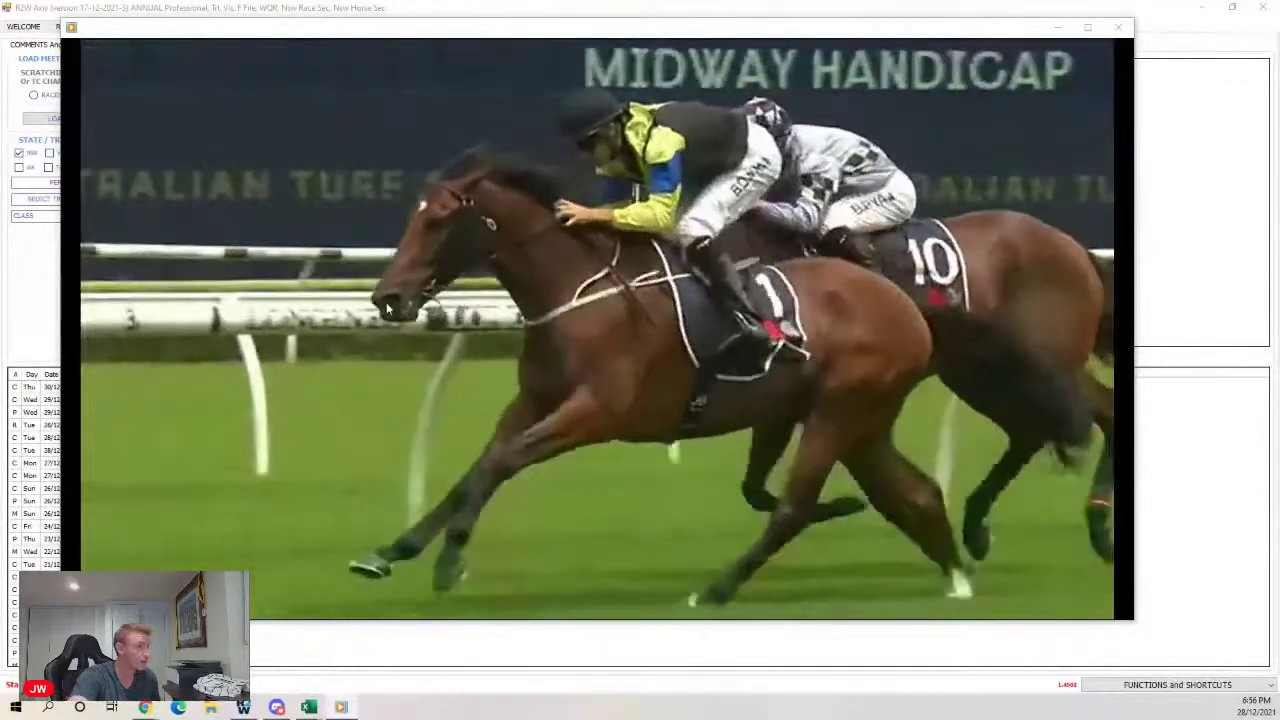
mouse_move(346, 140)
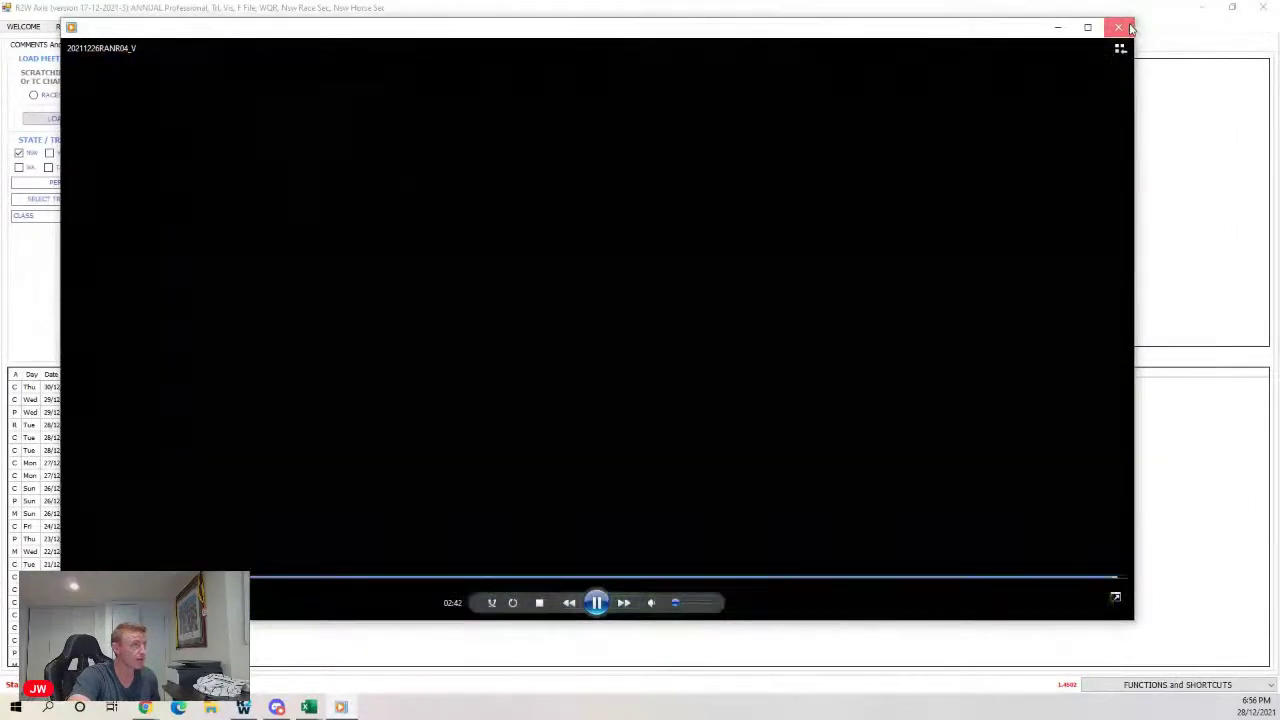
click(1119, 27)
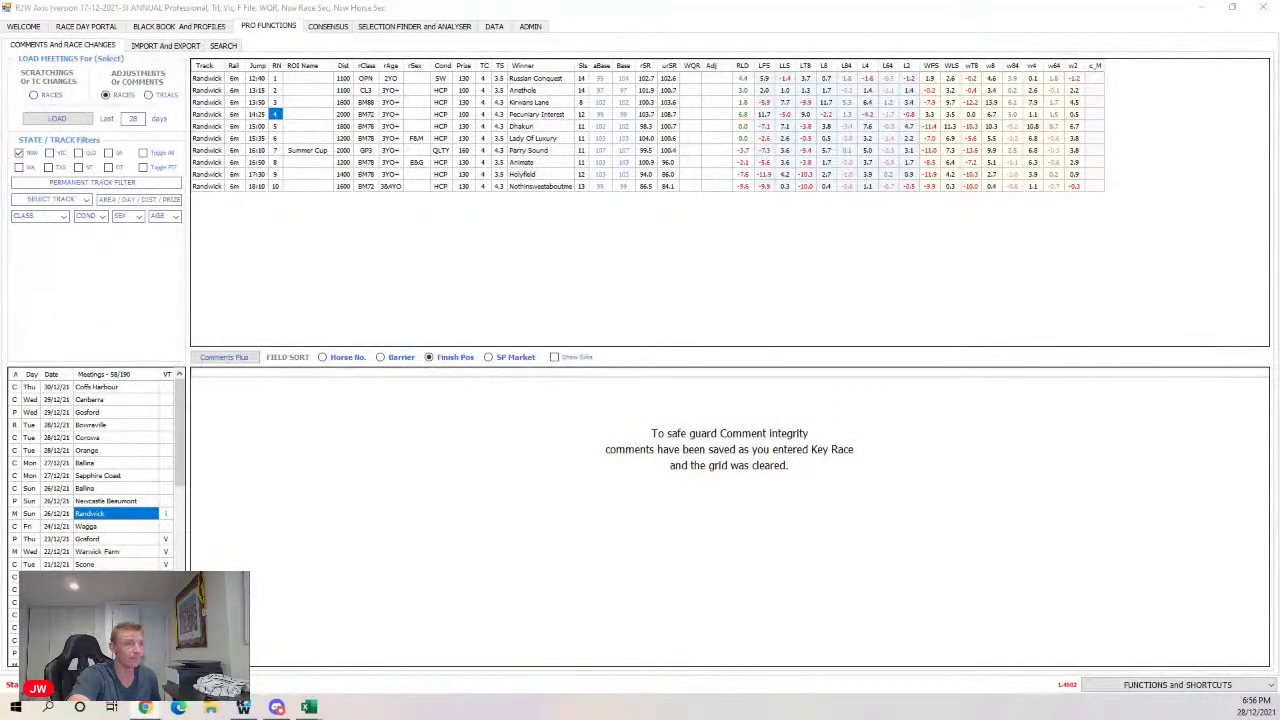
- Open Randwick race 5 in its key race window and start its video replay in an enlarged player
double_click(206, 128)
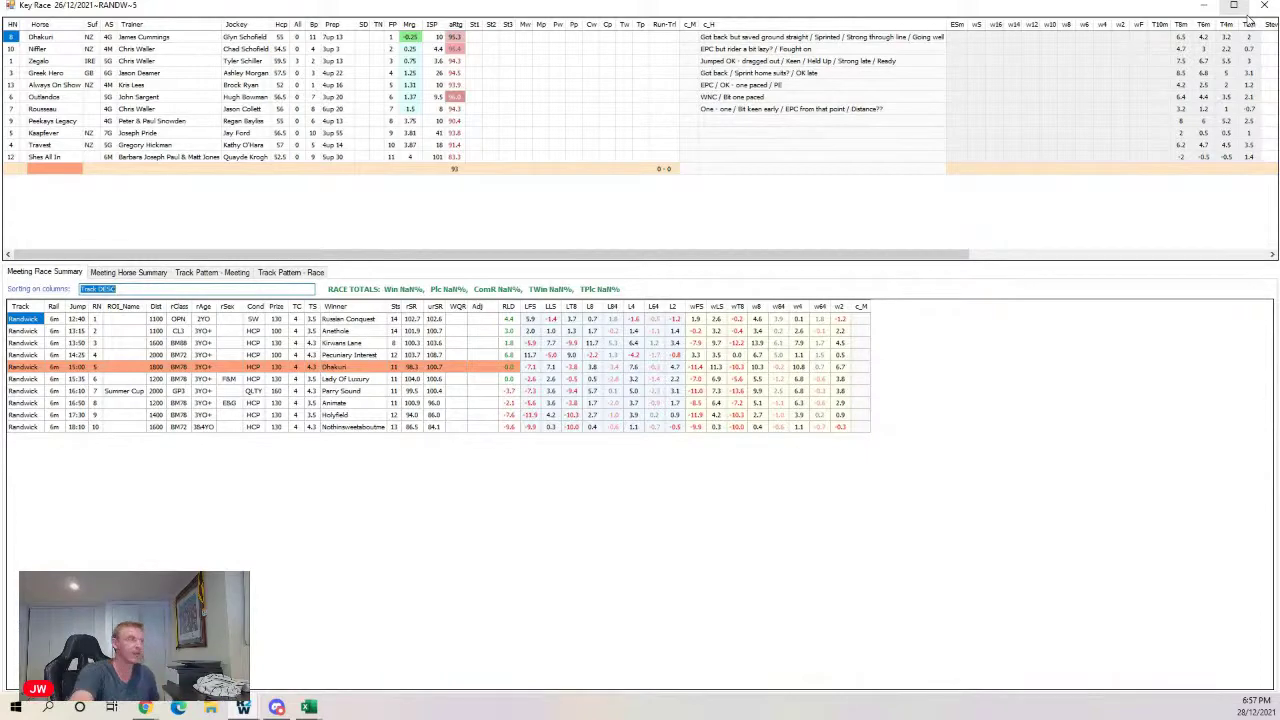
double_click(95, 368)
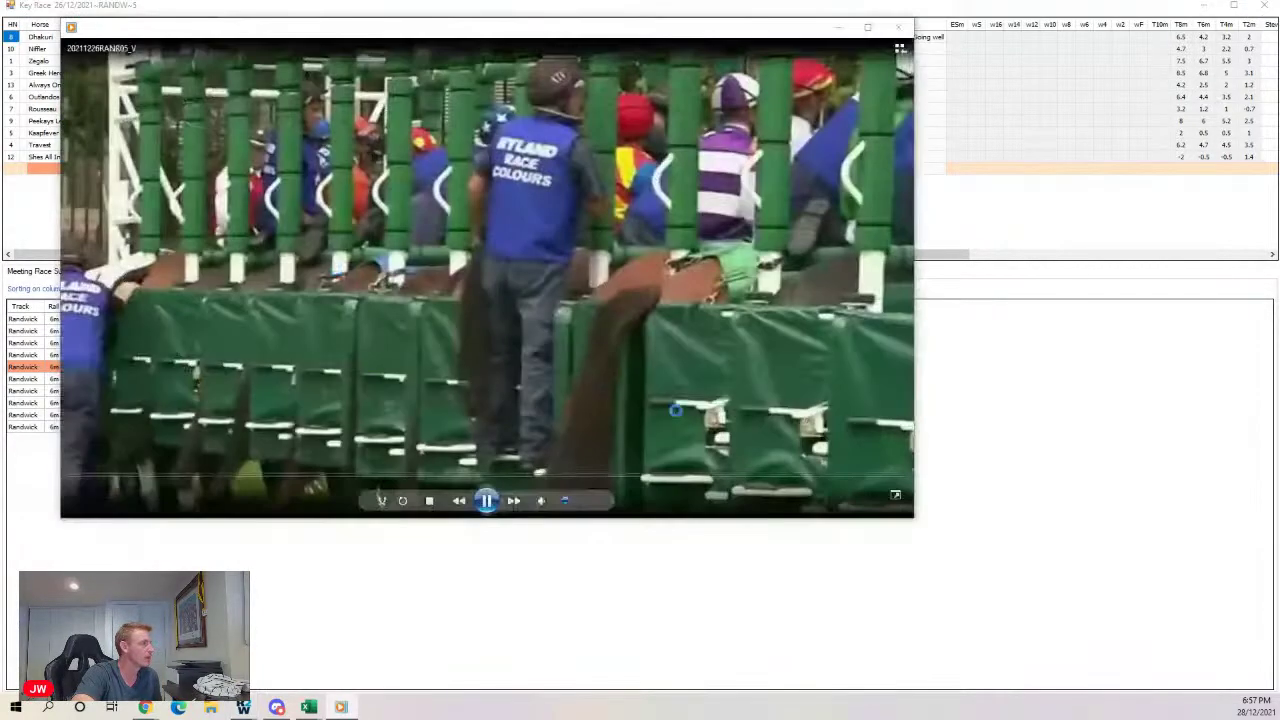
drag(914, 521, 1102, 620)
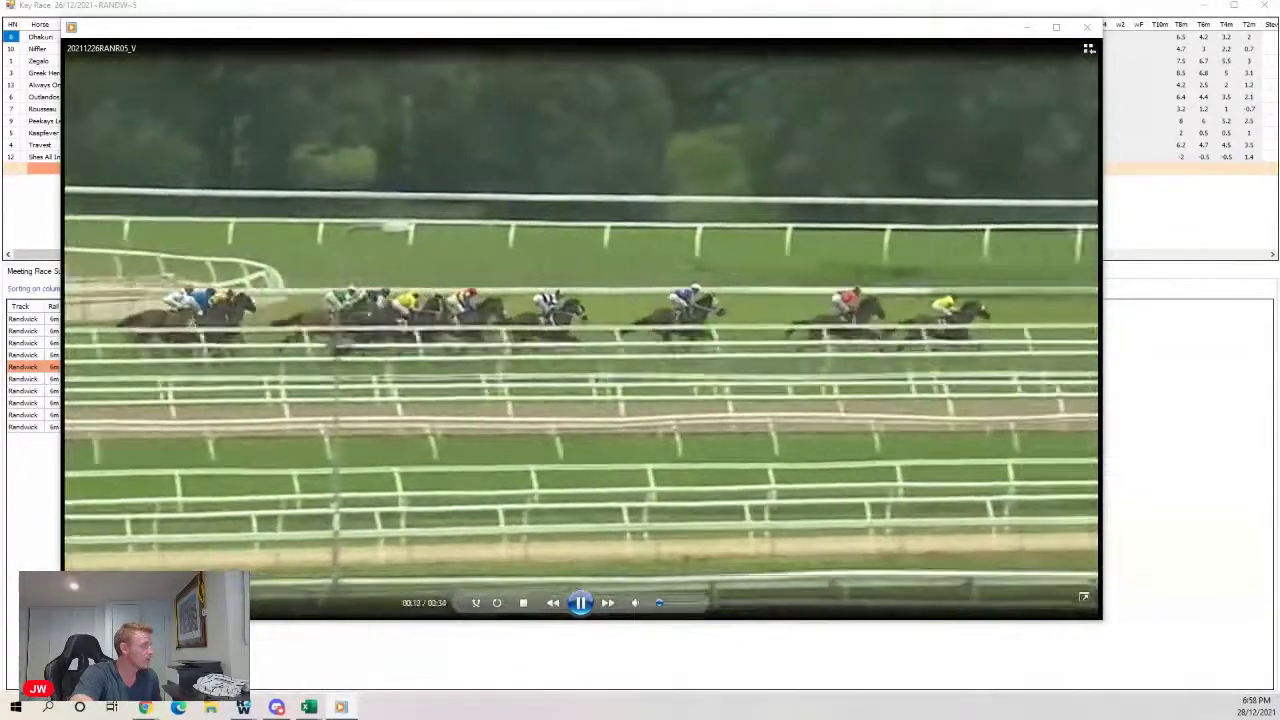
- Rewatch race 5's early running, skip ahead through the middle stages, and pause on the home turn at 1:32
click(156, 578)
click(120, 580)
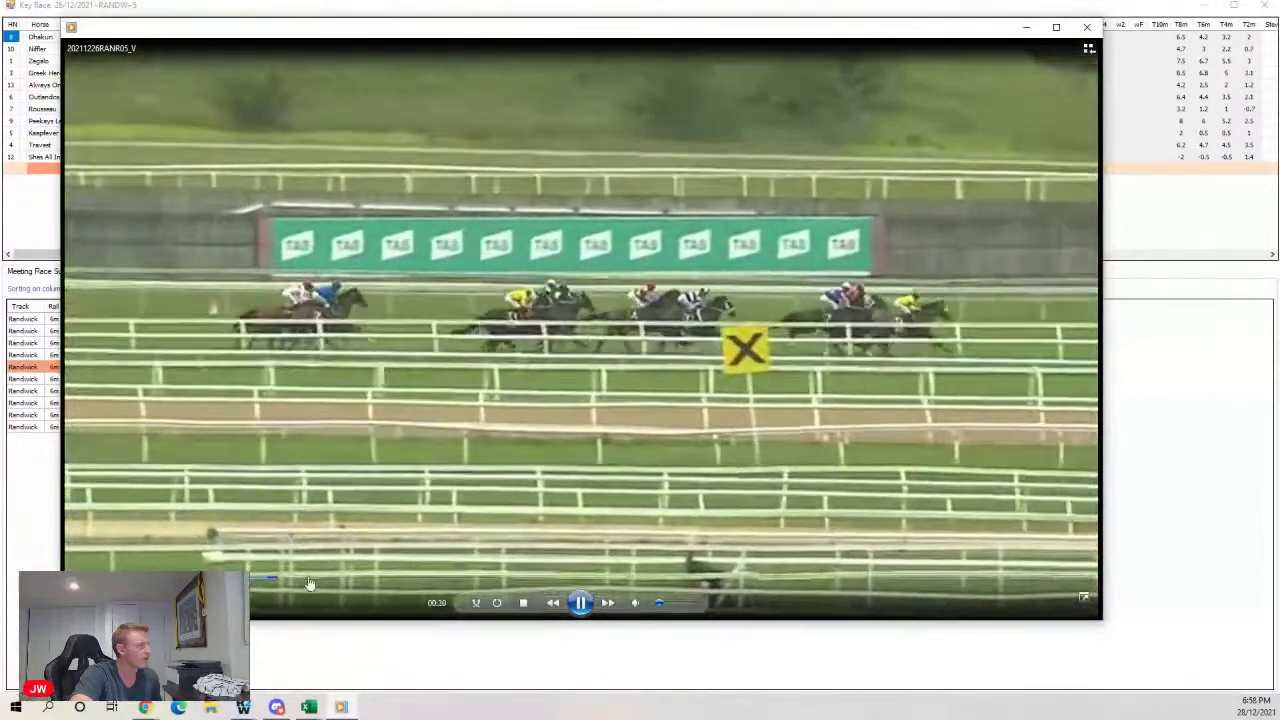
click(310, 579)
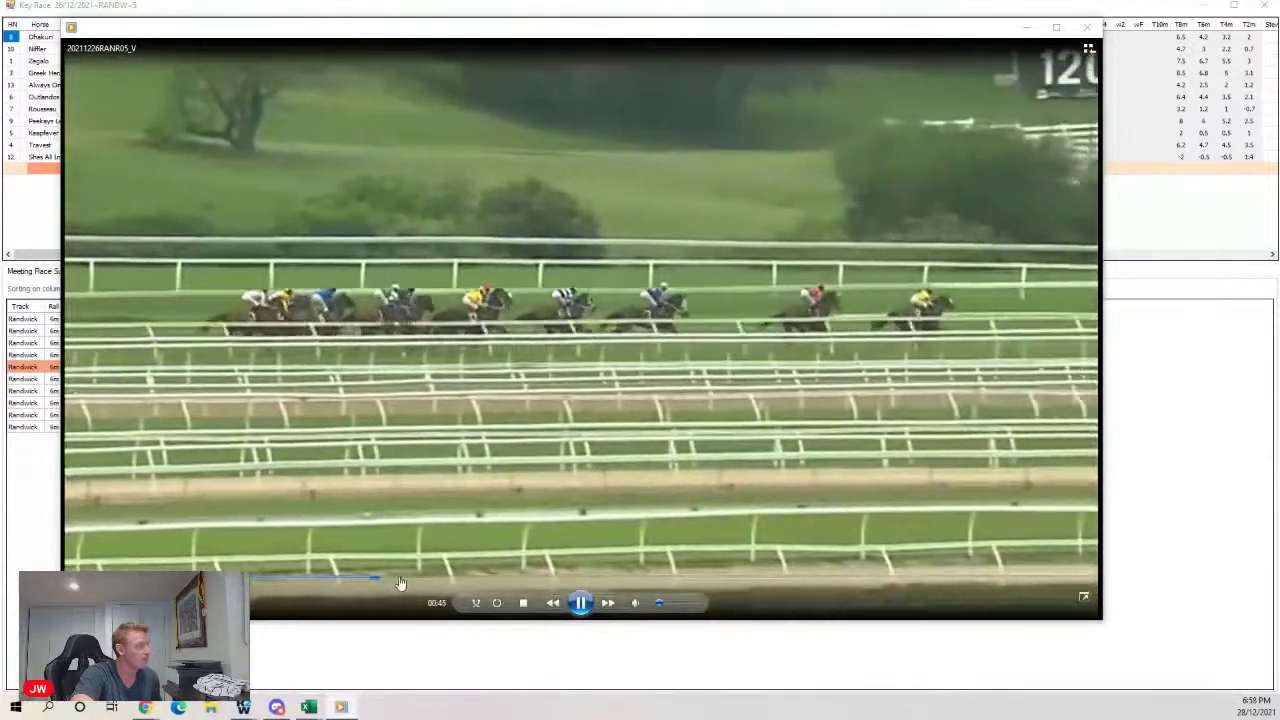
drag(400, 583, 500, 583)
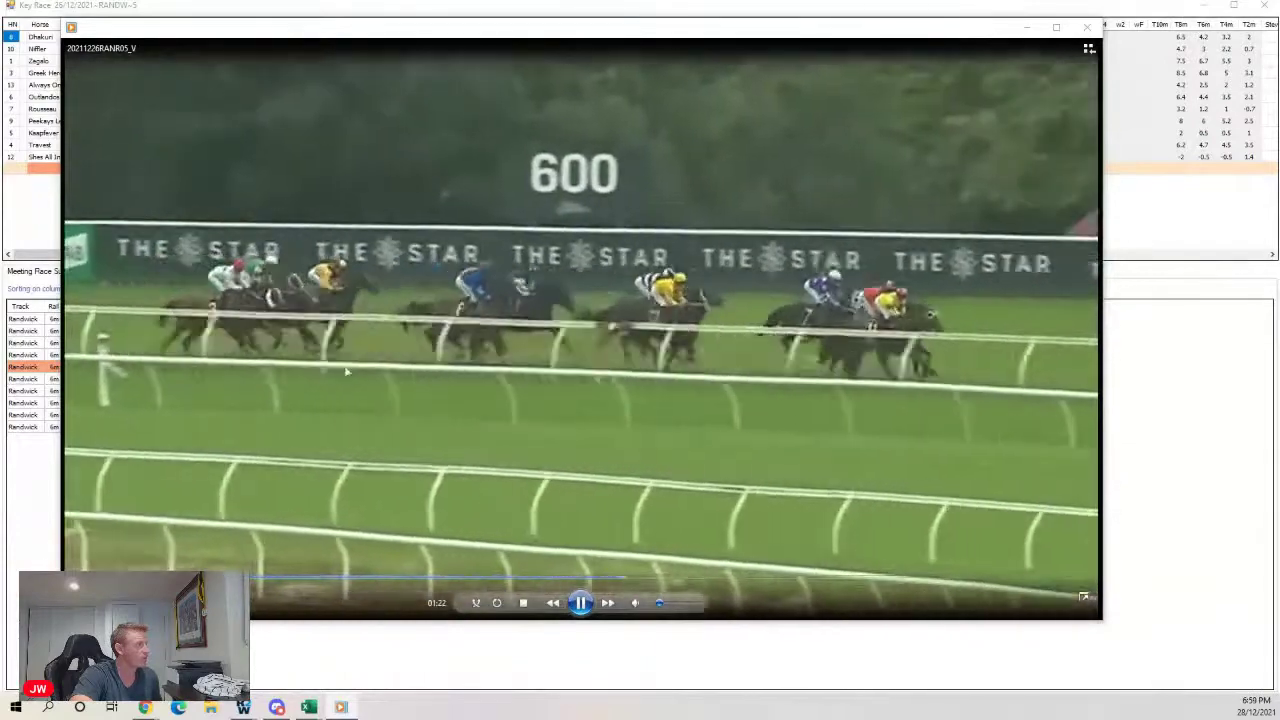
drag(650, 582, 686, 578)
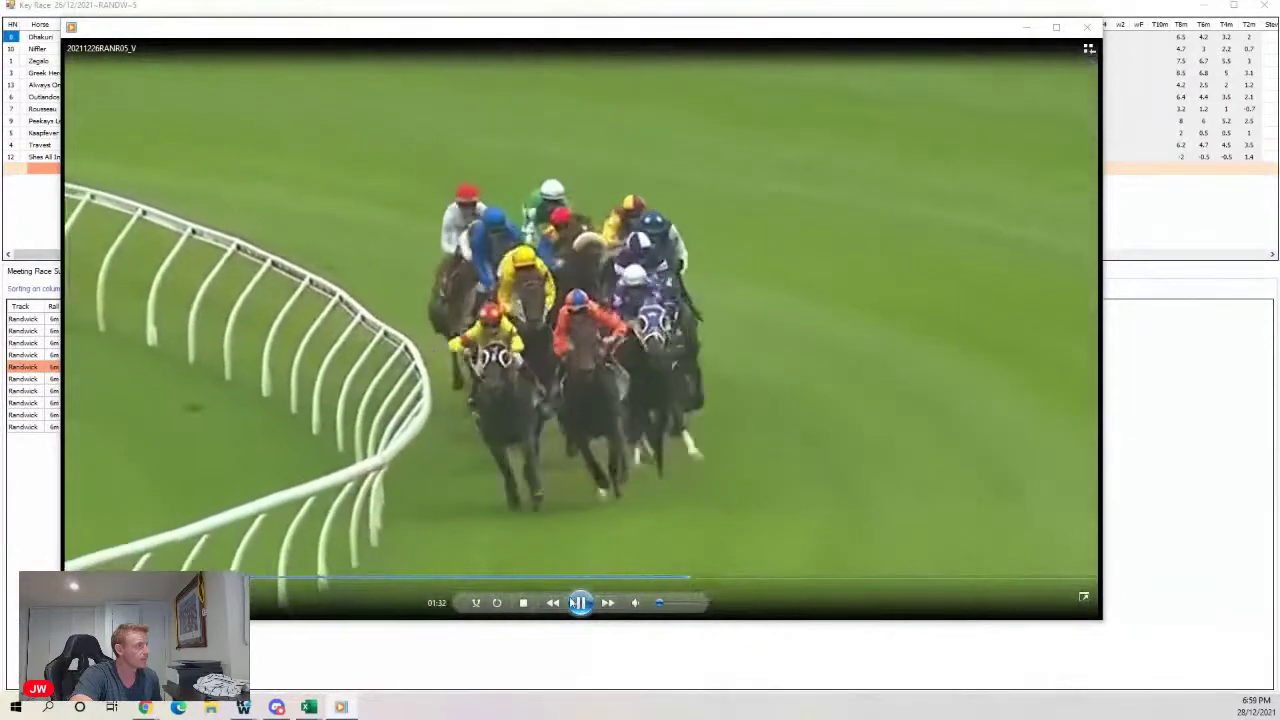
click(529, 427)
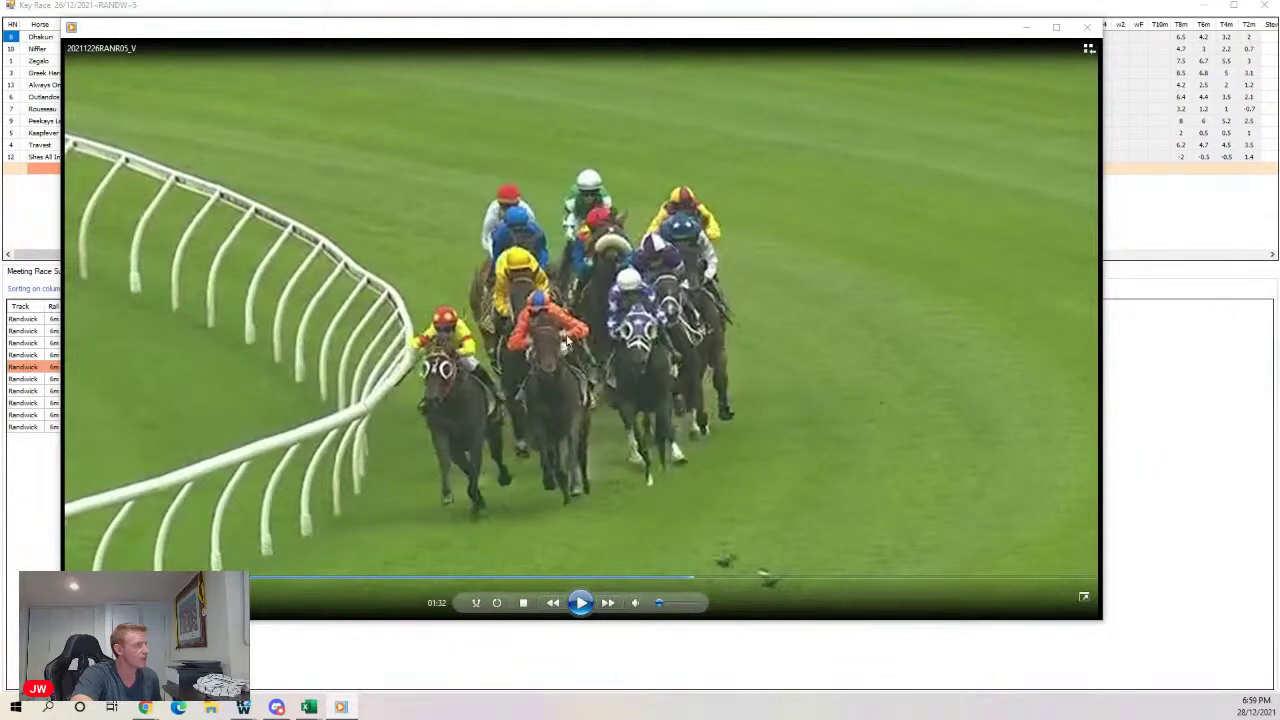
- Watch race 5's straight through to 1:59, rerun it from the home turn, and hold the replay at 1:49
click(583, 603)
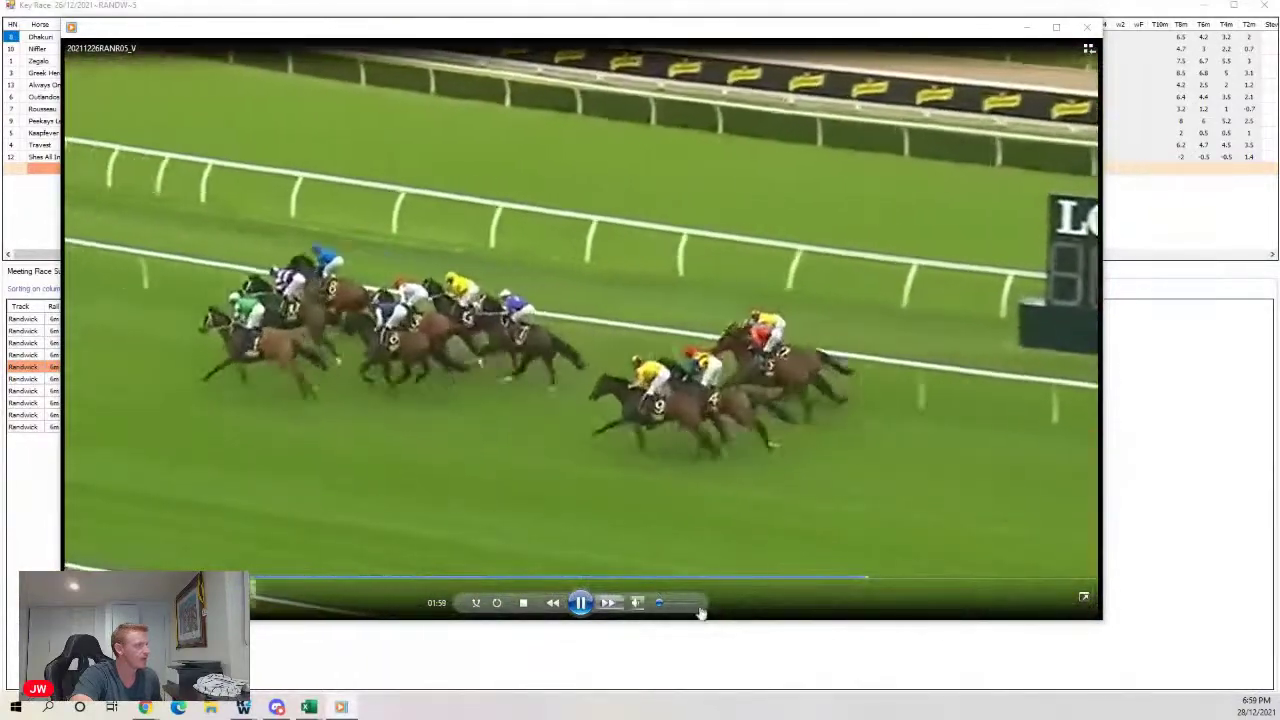
click(677, 580)
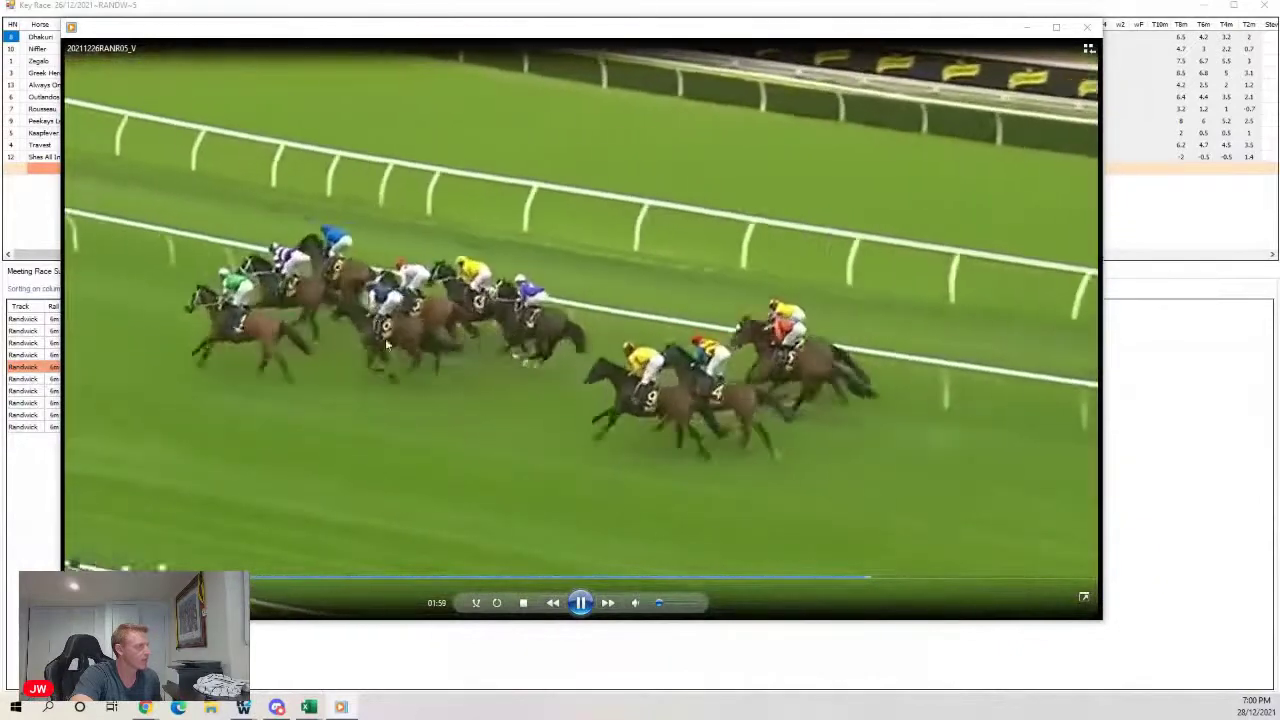
click(550, 493)
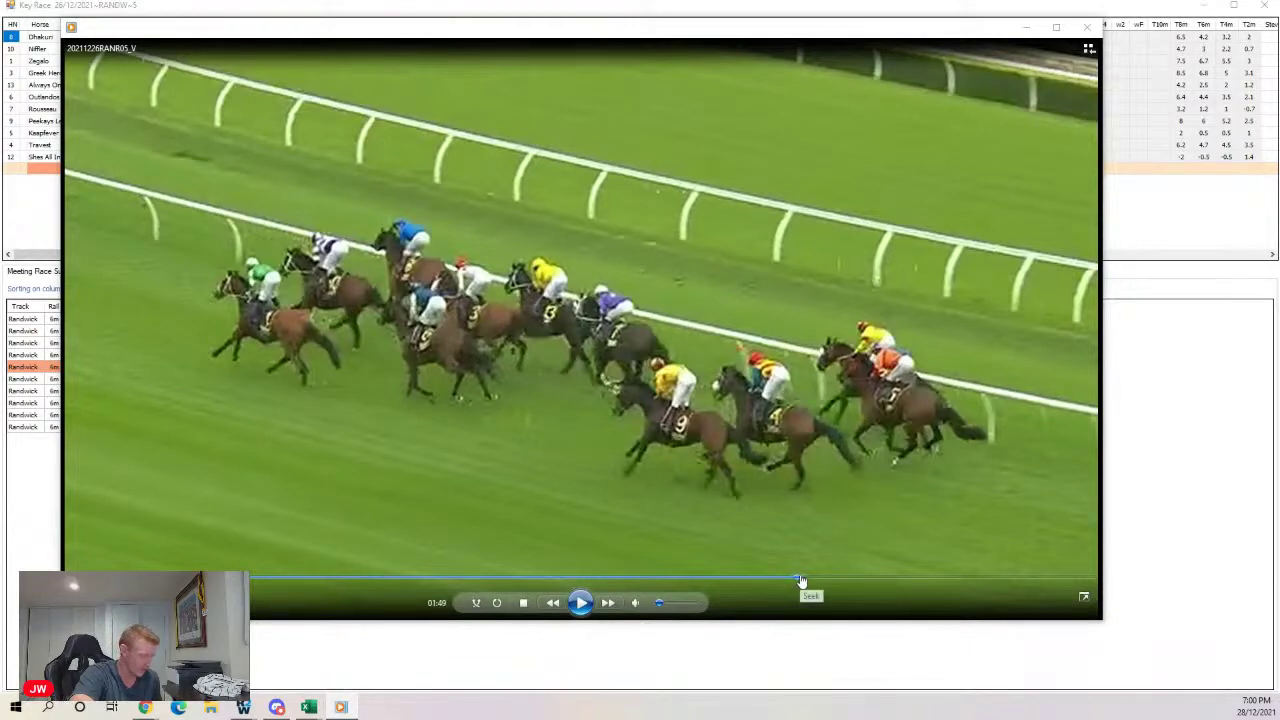
- Play race 5's run to the line from 1:49 with pauses at 1:52 and 1:55, and close the replay
click(582, 602)
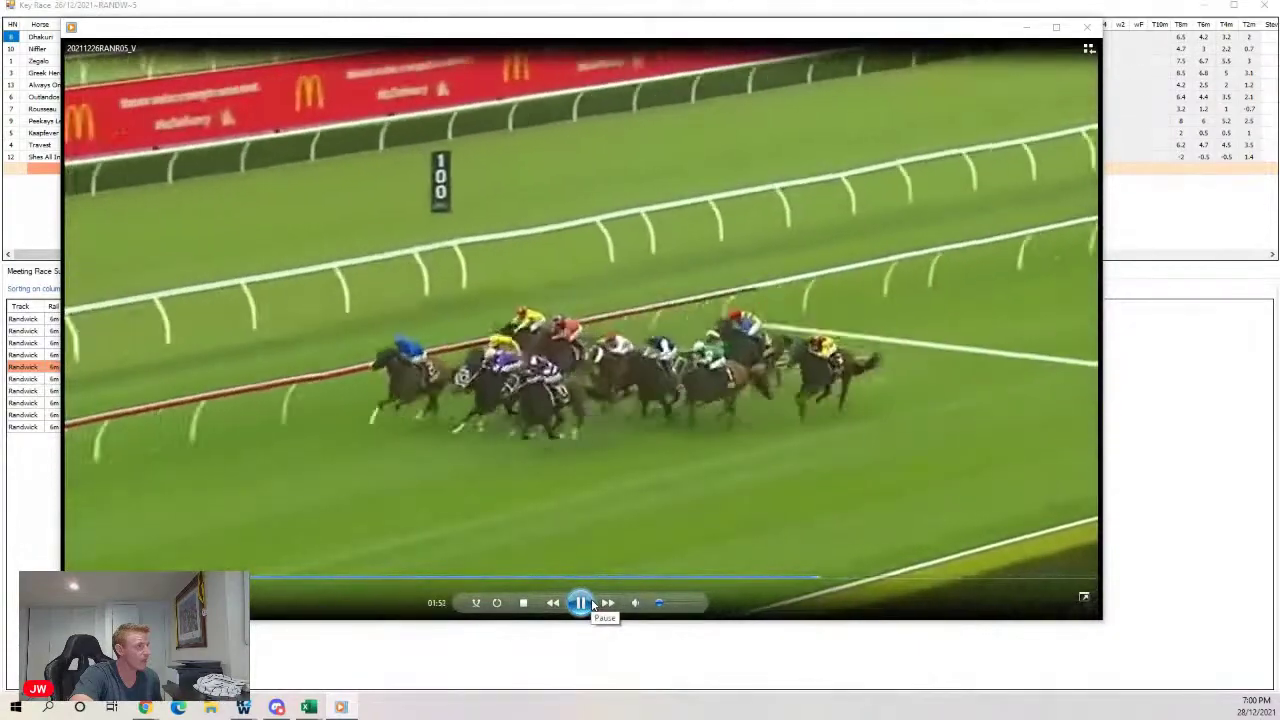
click(590, 603)
click(593, 604)
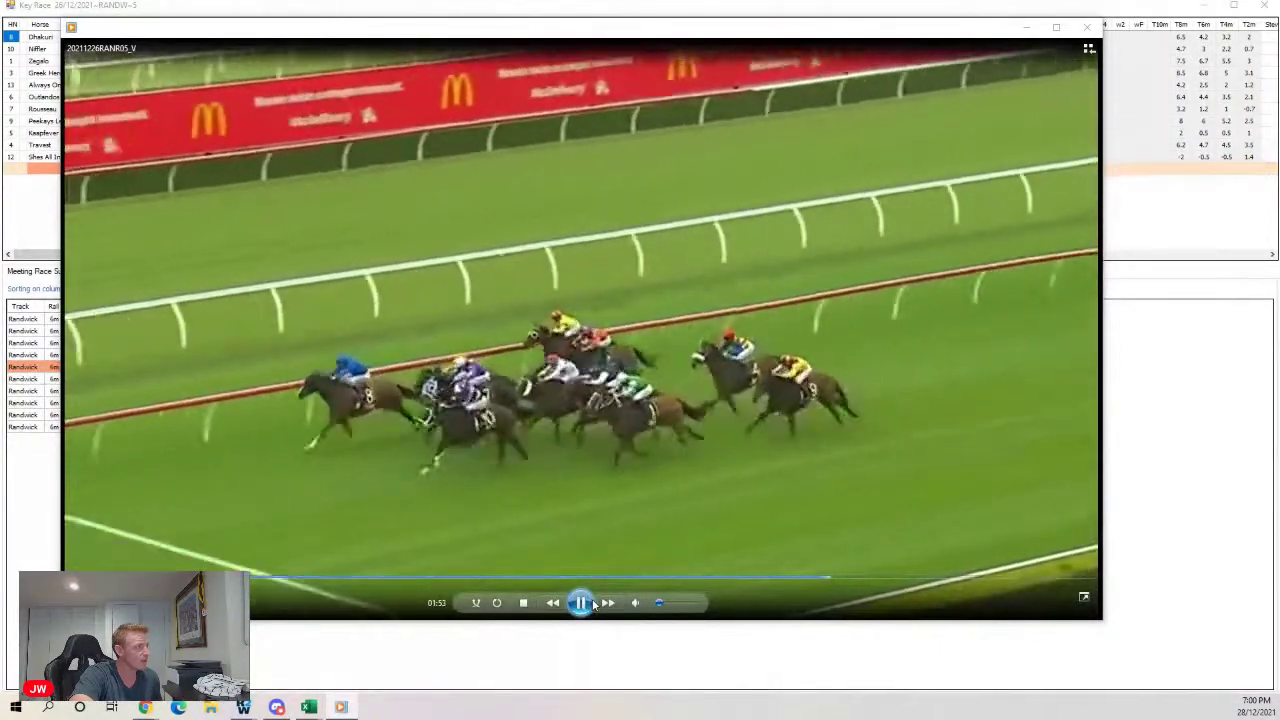
click(595, 604)
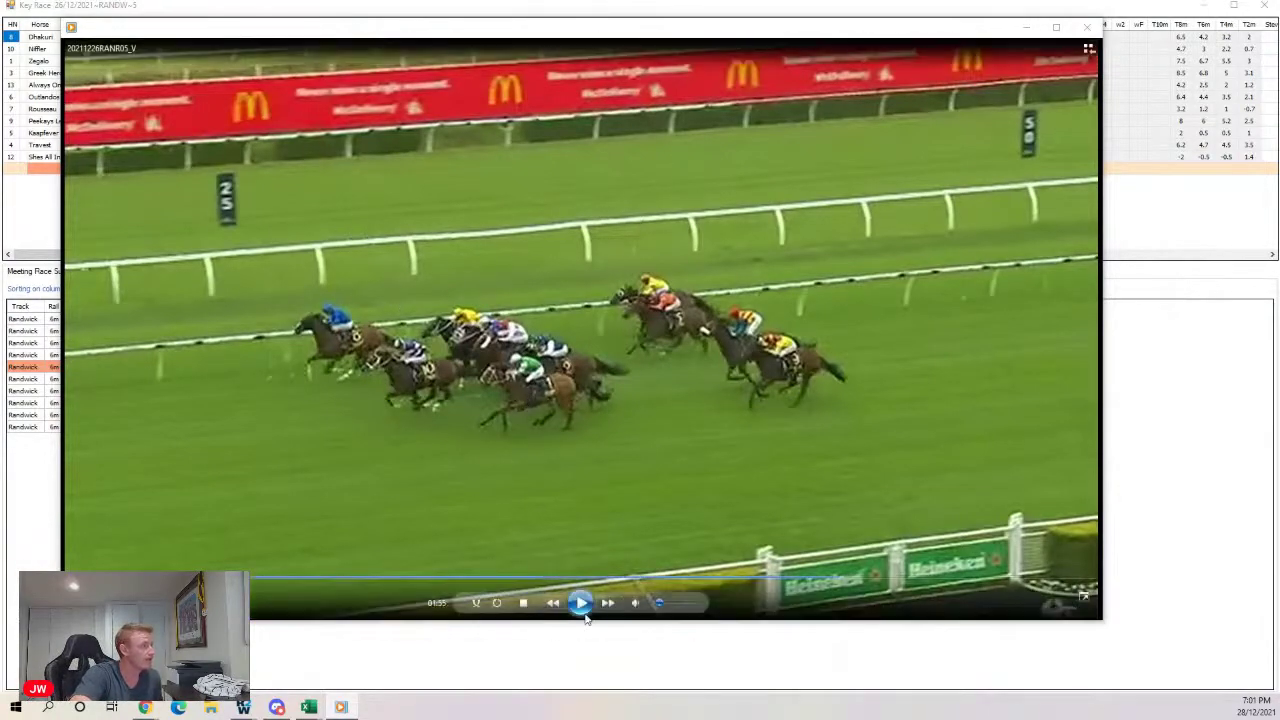
click(581, 602)
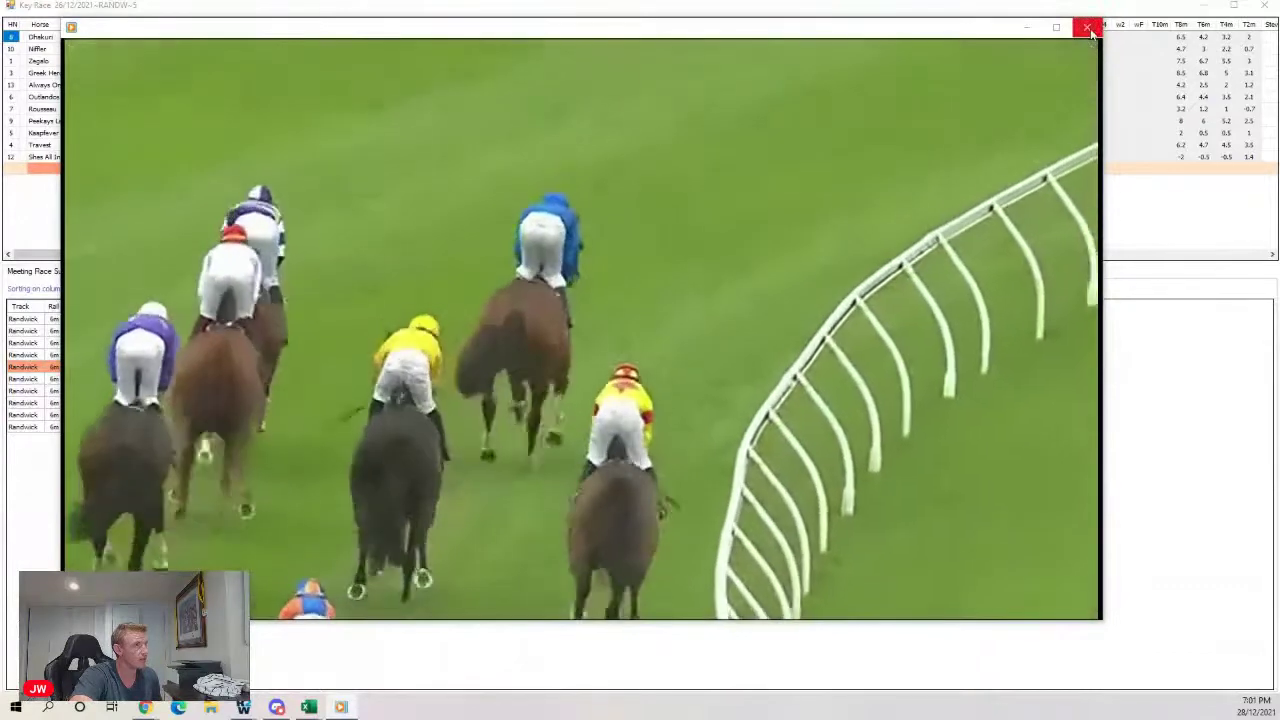
click(1088, 27)
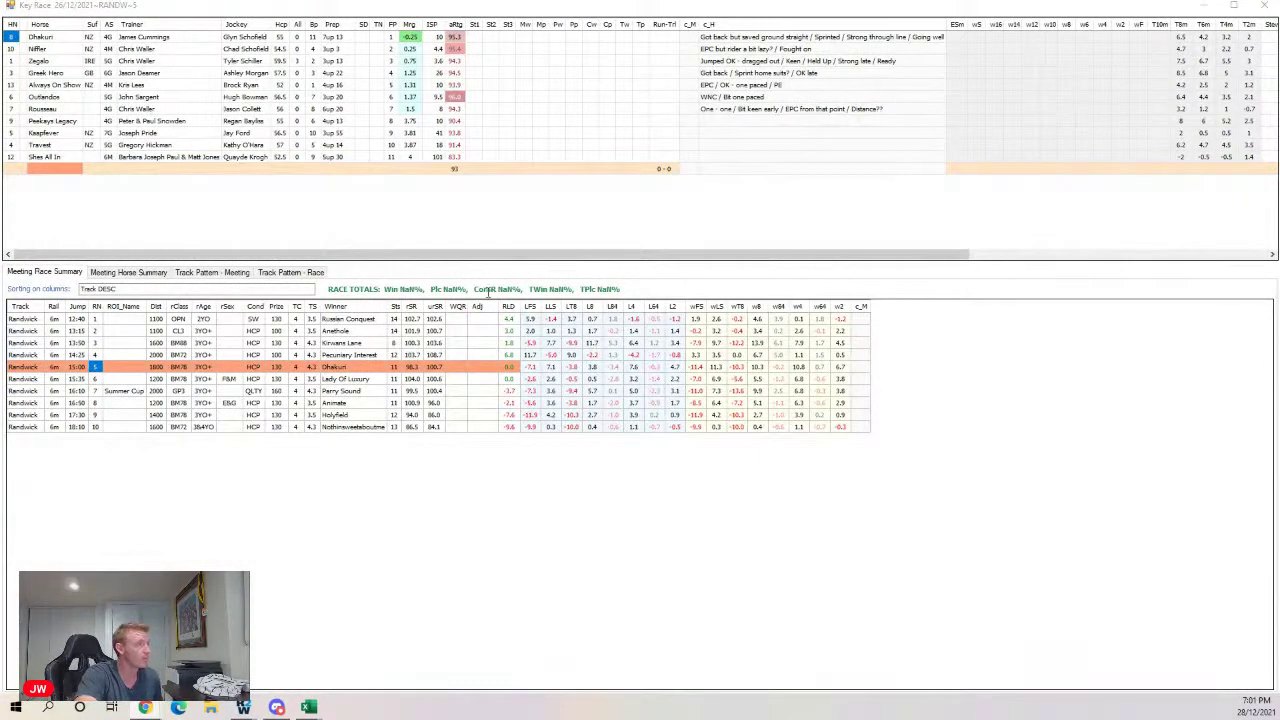
- Open Randwick race 6 in its key race window and start its video replay in an enlarged player
click(30, 379)
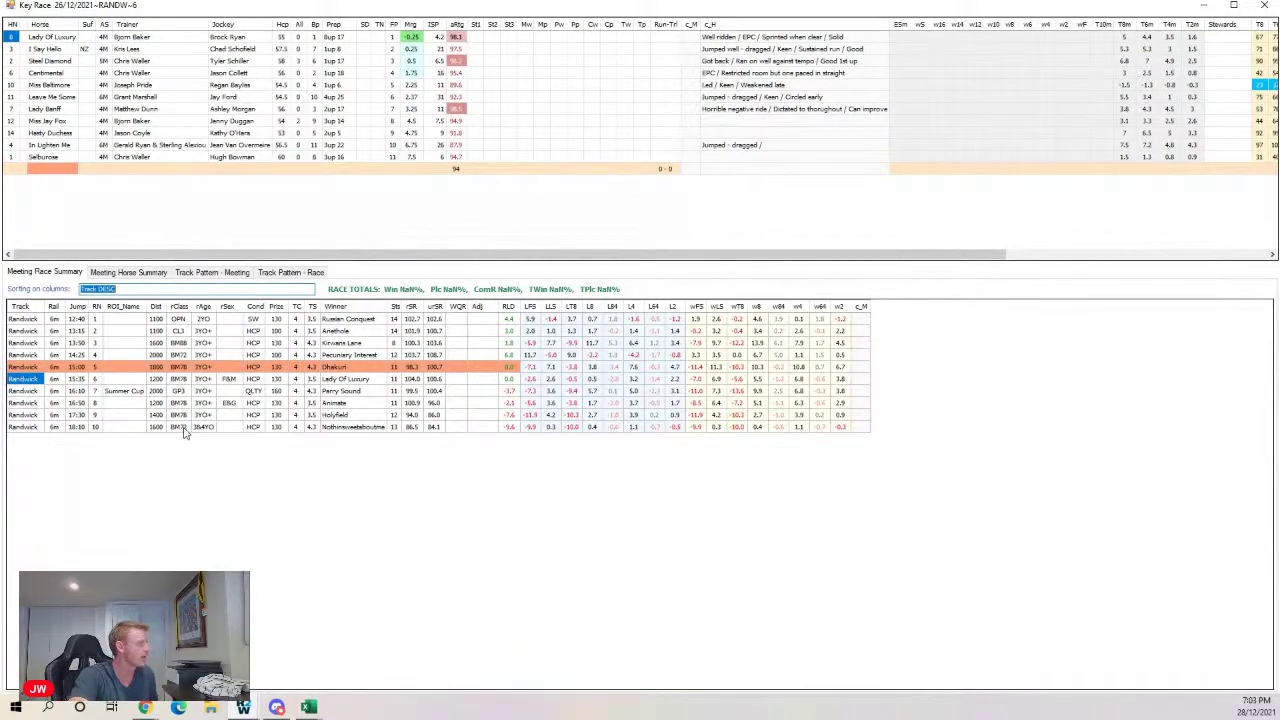
double_click(100, 382)
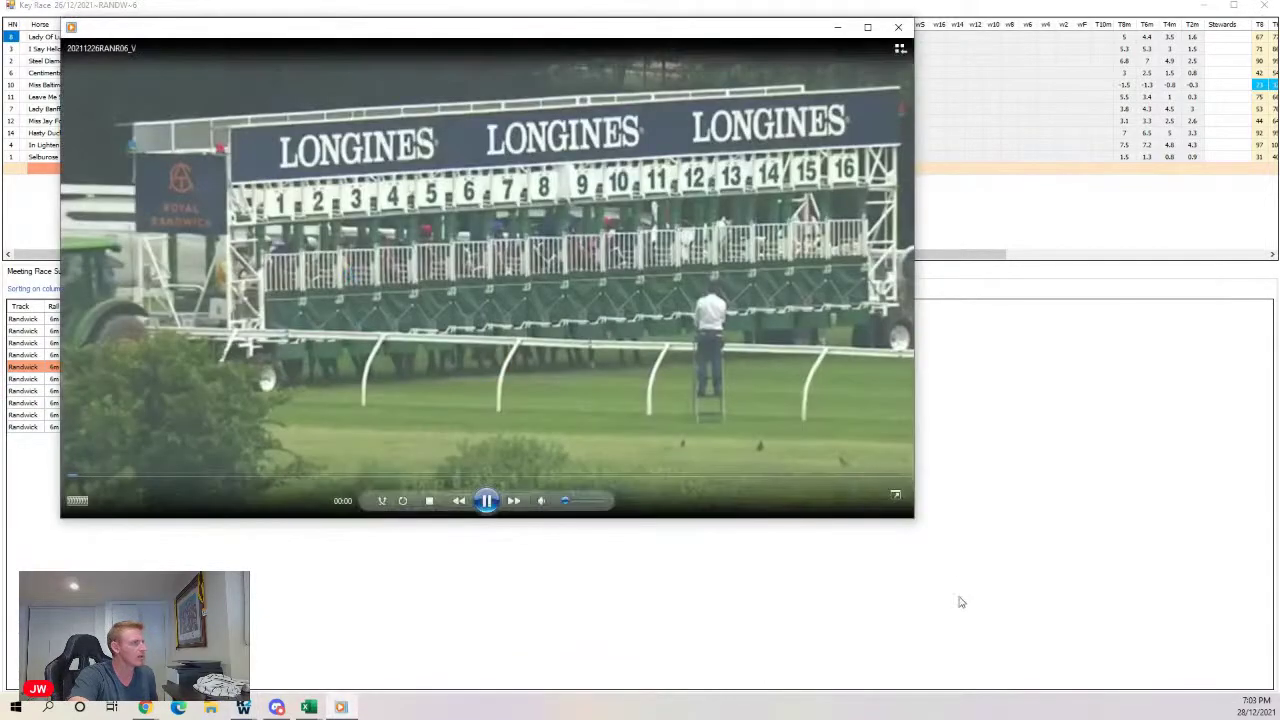
drag(914, 518, 1181, 632)
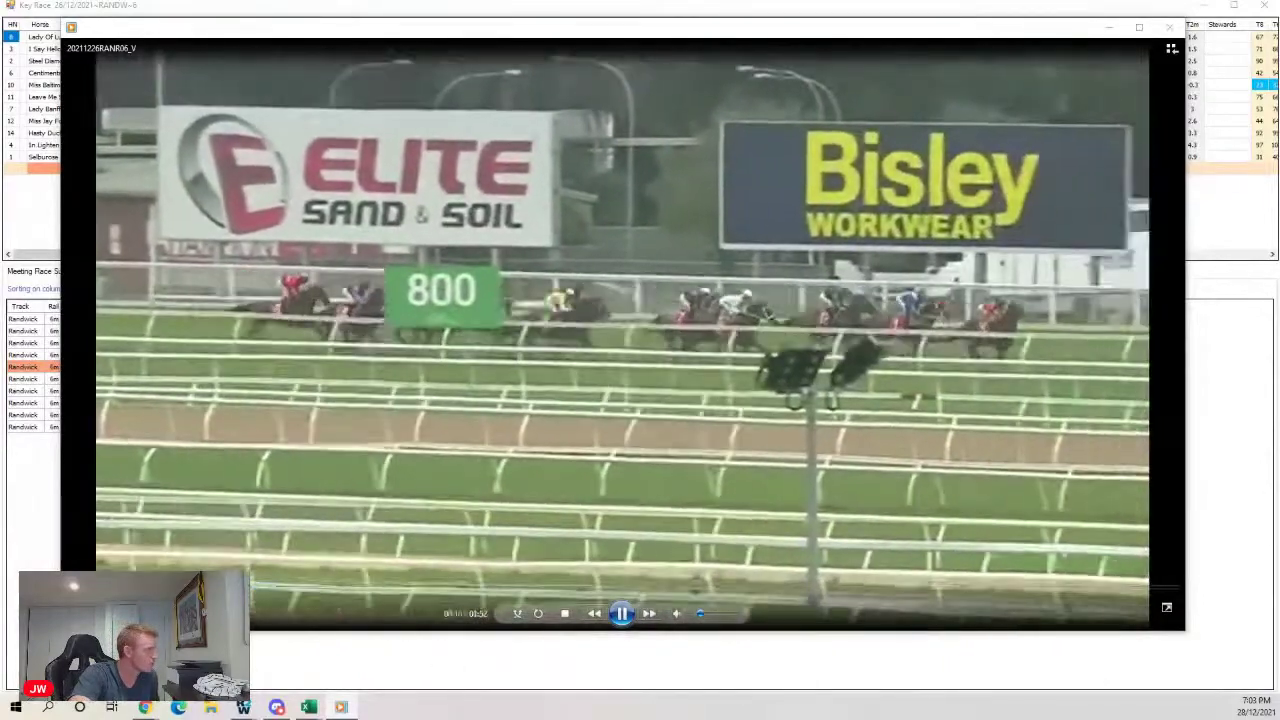
- Rewatch race 6 from its early stages, pause at 0:55 to examine the field, and resume playback
click(245, 588)
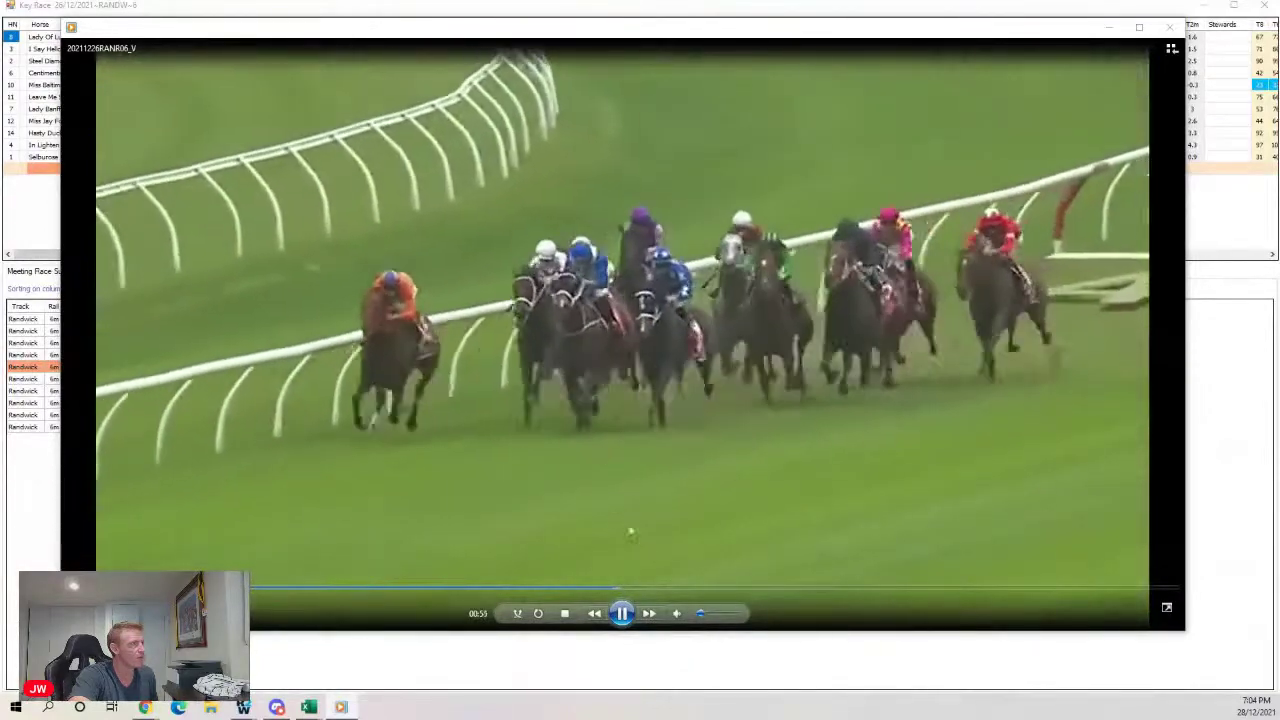
click(602, 244)
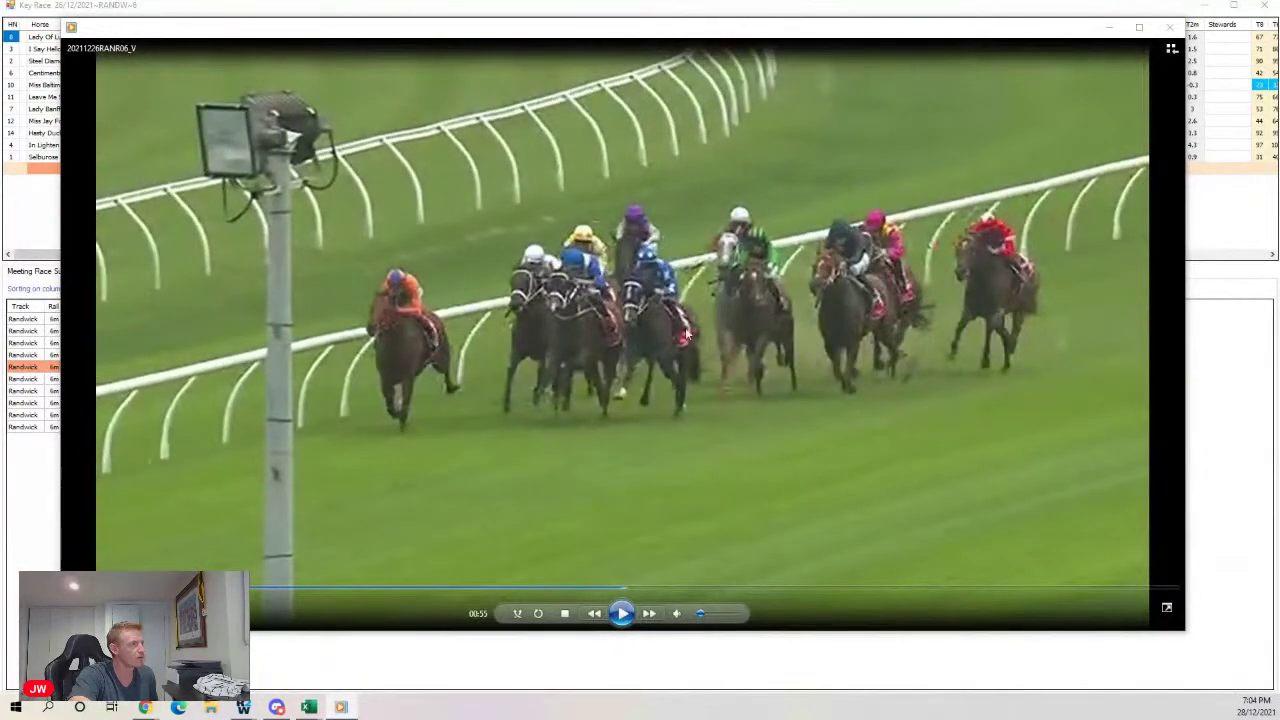
click(622, 613)
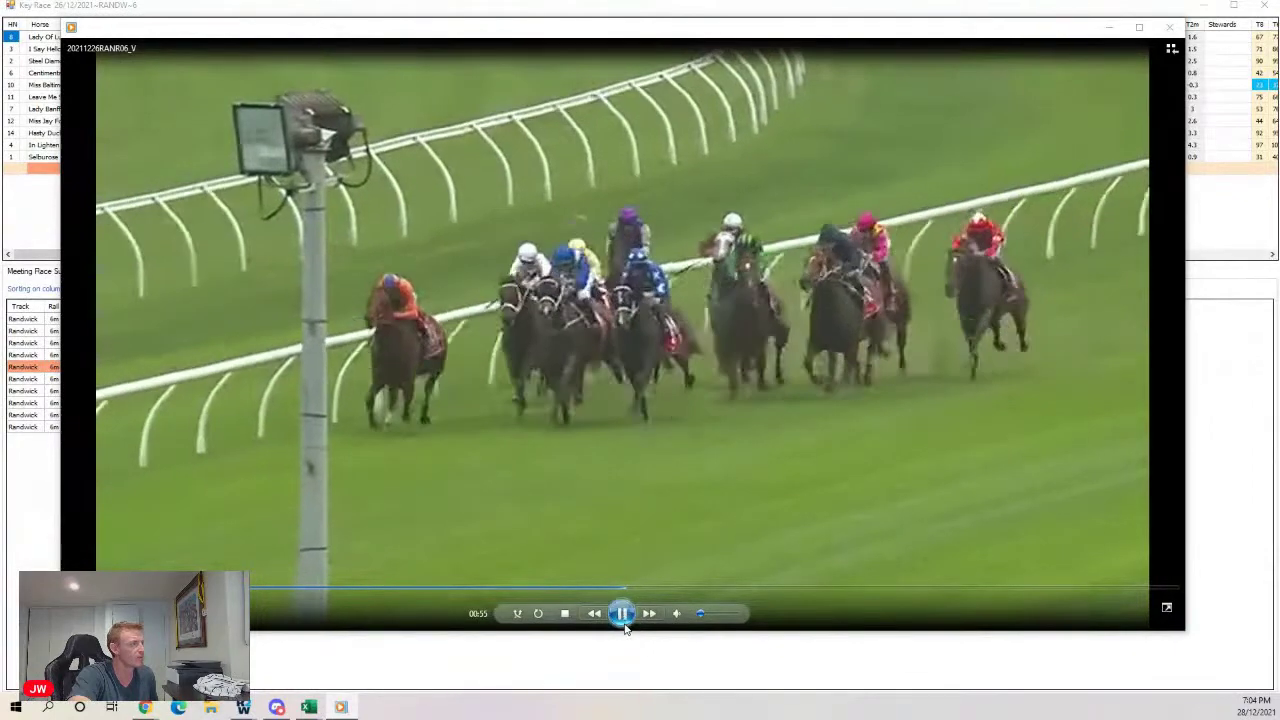